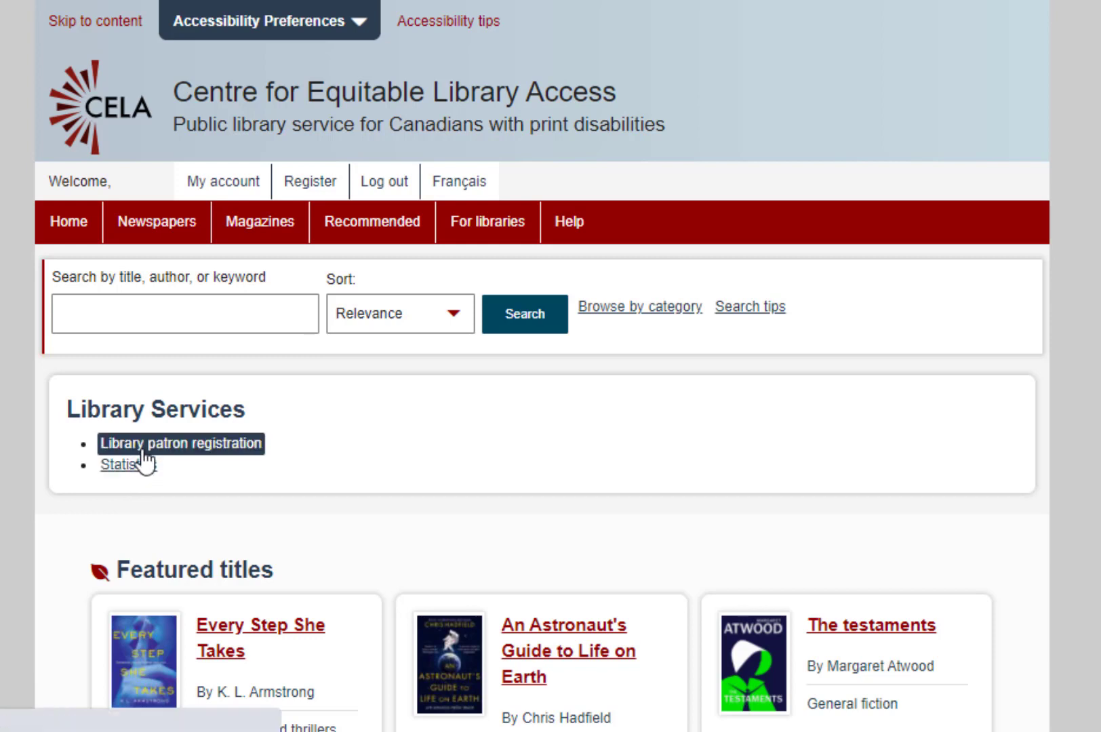
# Open Library patron registration and start a new CELA patron registration form.
pyautogui.click(144, 448)
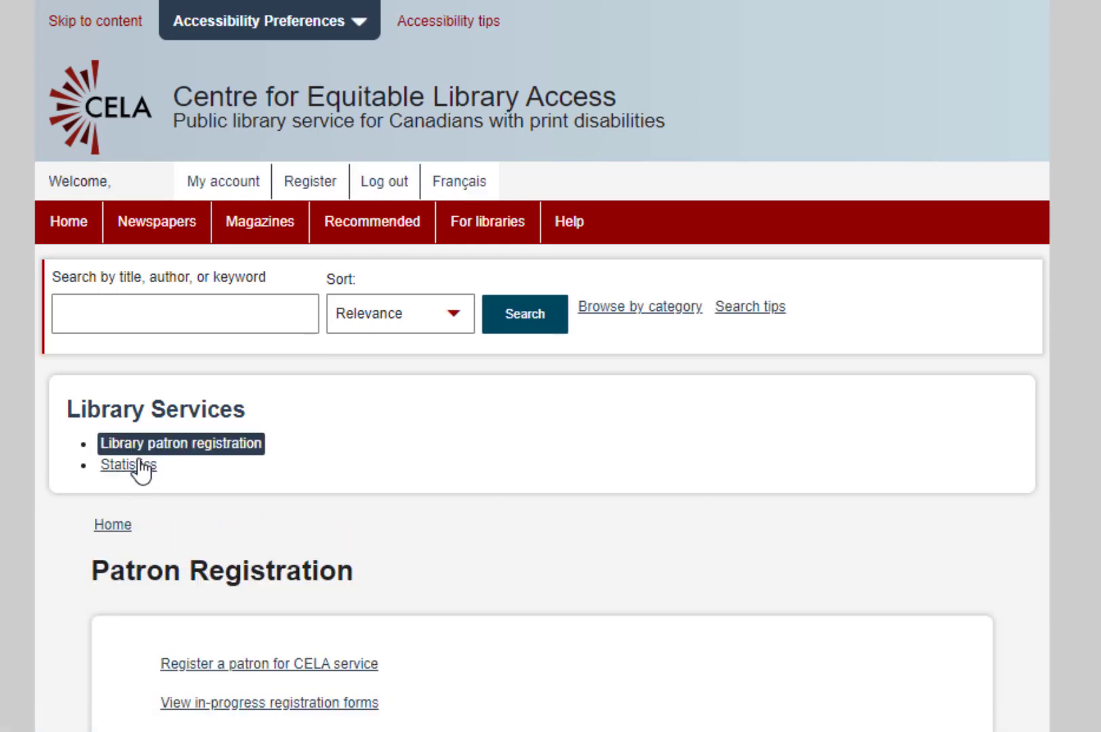
pyautogui.scroll(-2, 105, 556)
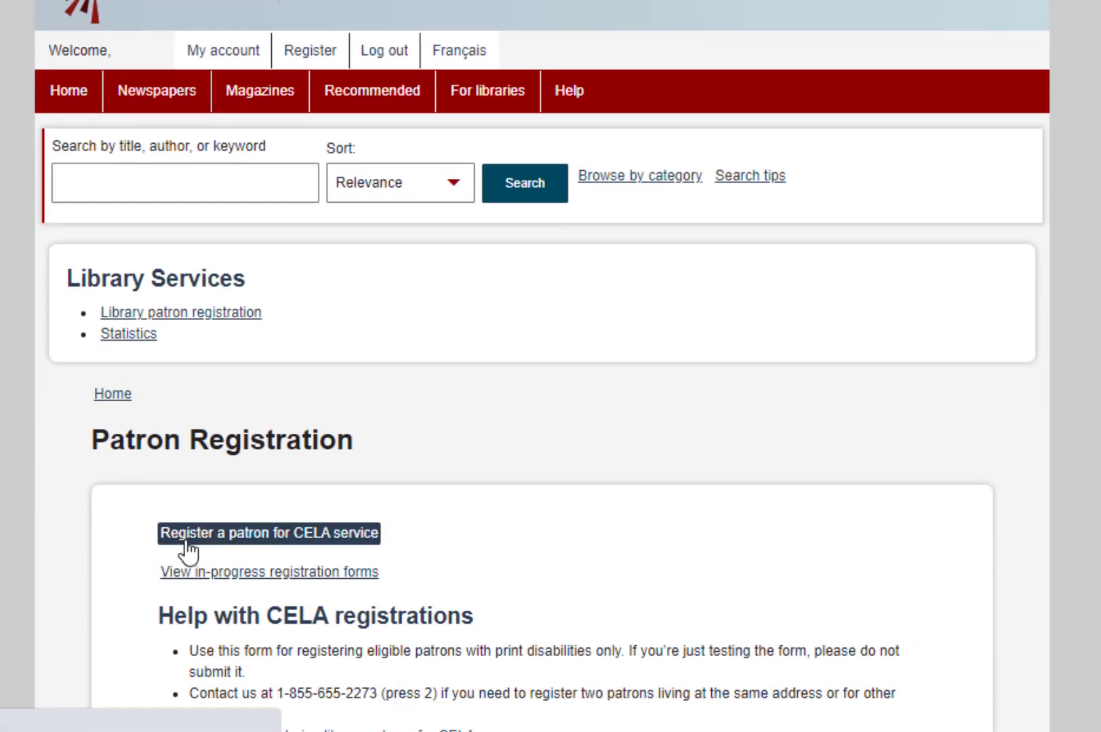
pyautogui.click(188, 533)
pyautogui.scroll(-3, 184, 550)
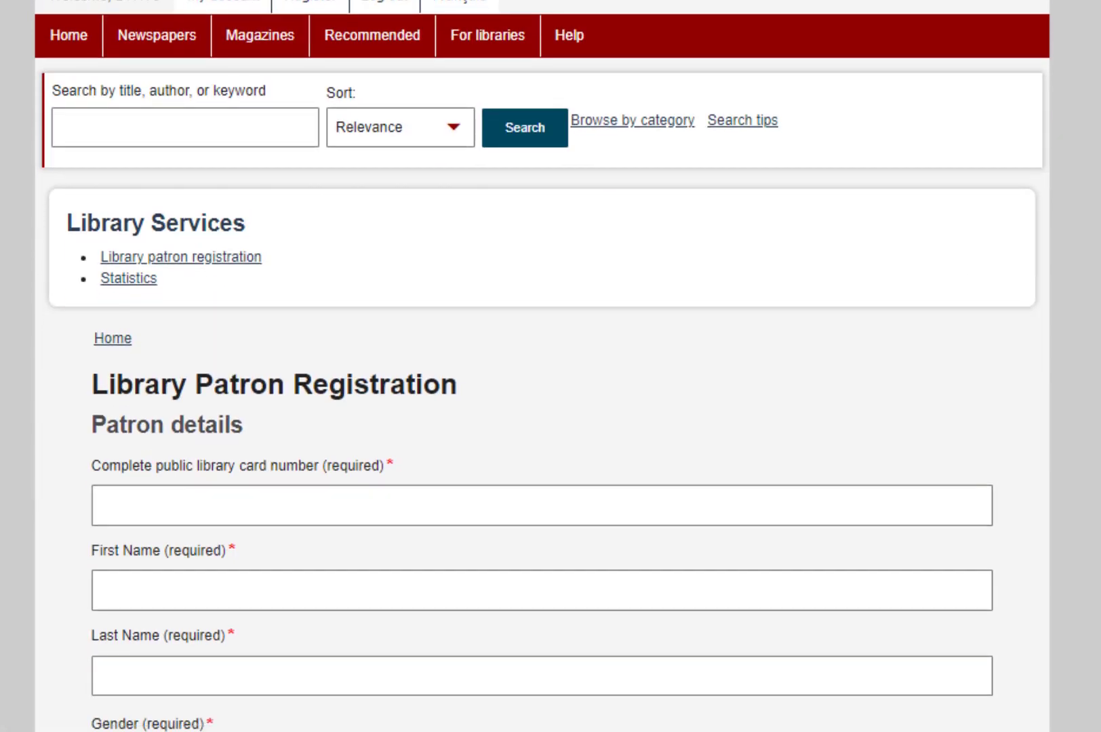
pyautogui.scroll(-5, 543, 366)
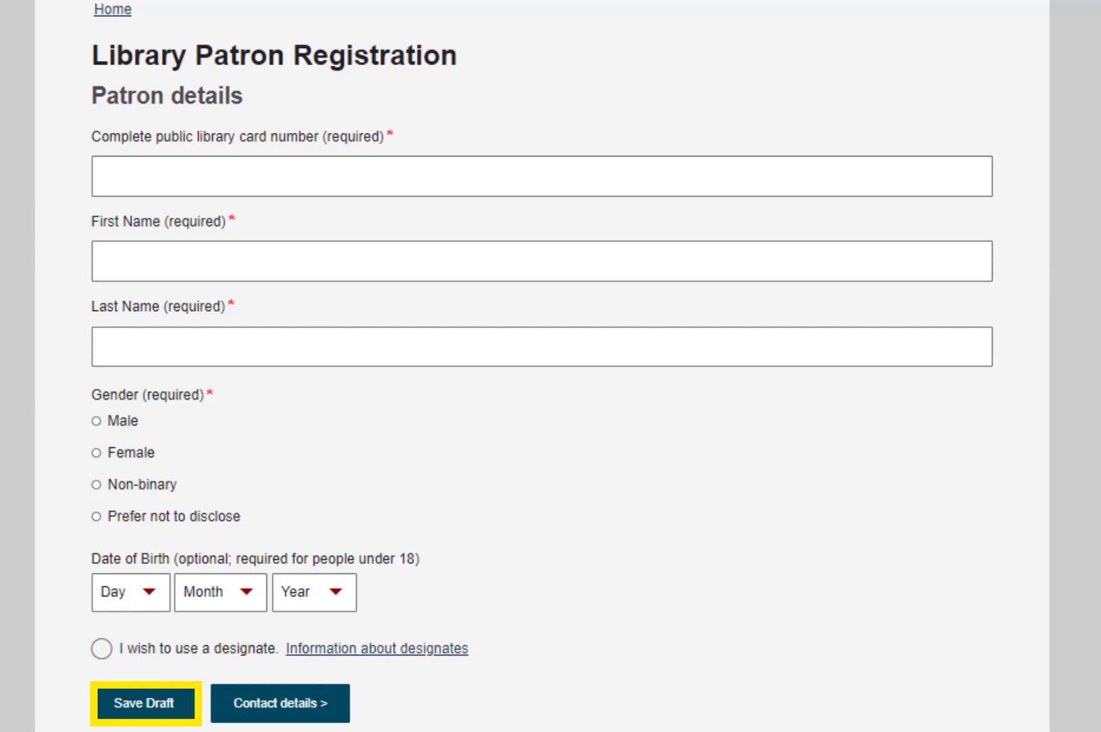
pyautogui.click(959, 165)
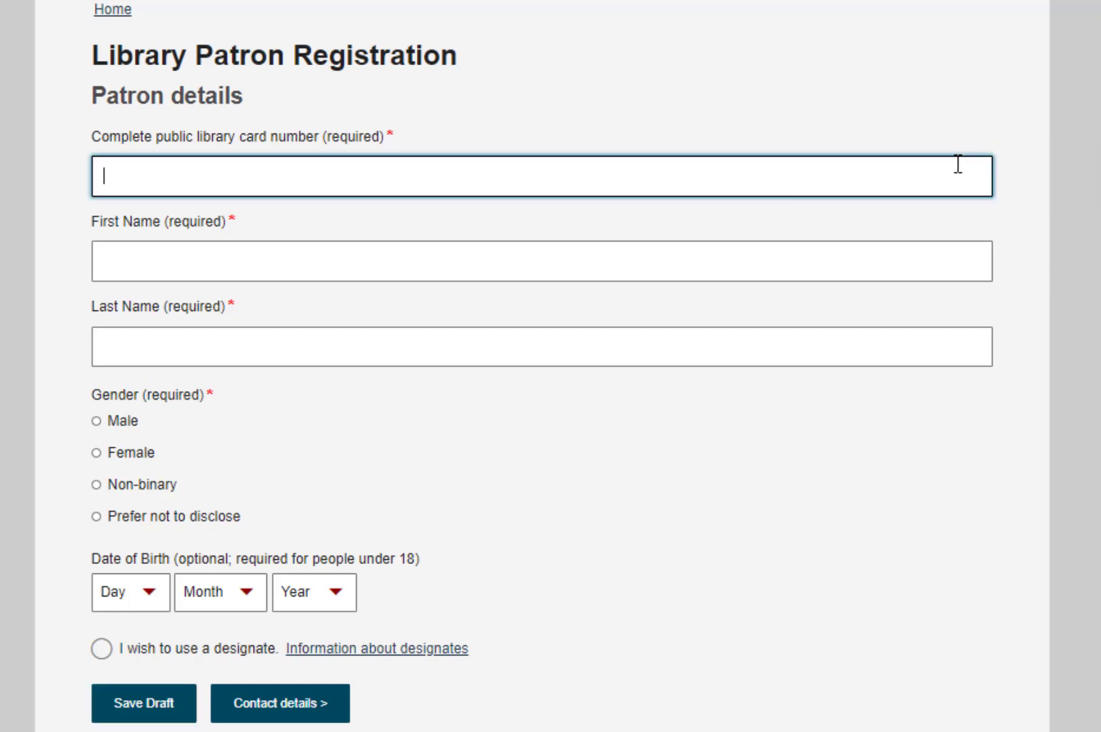
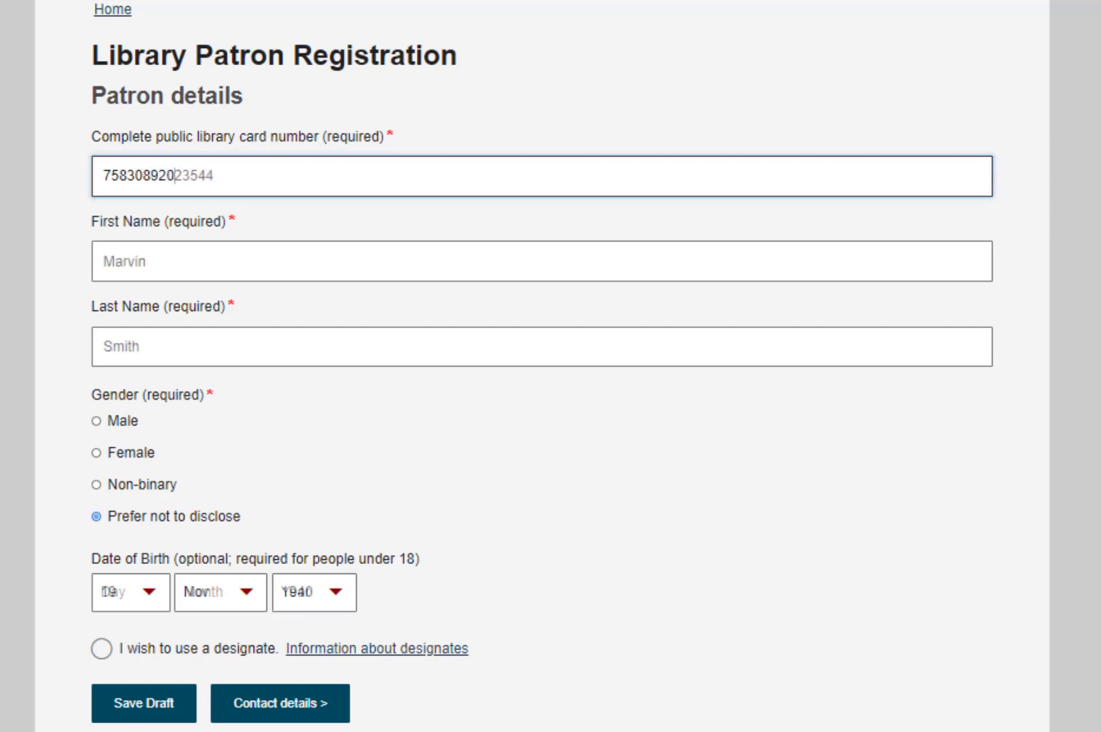
pyautogui.press('Return')
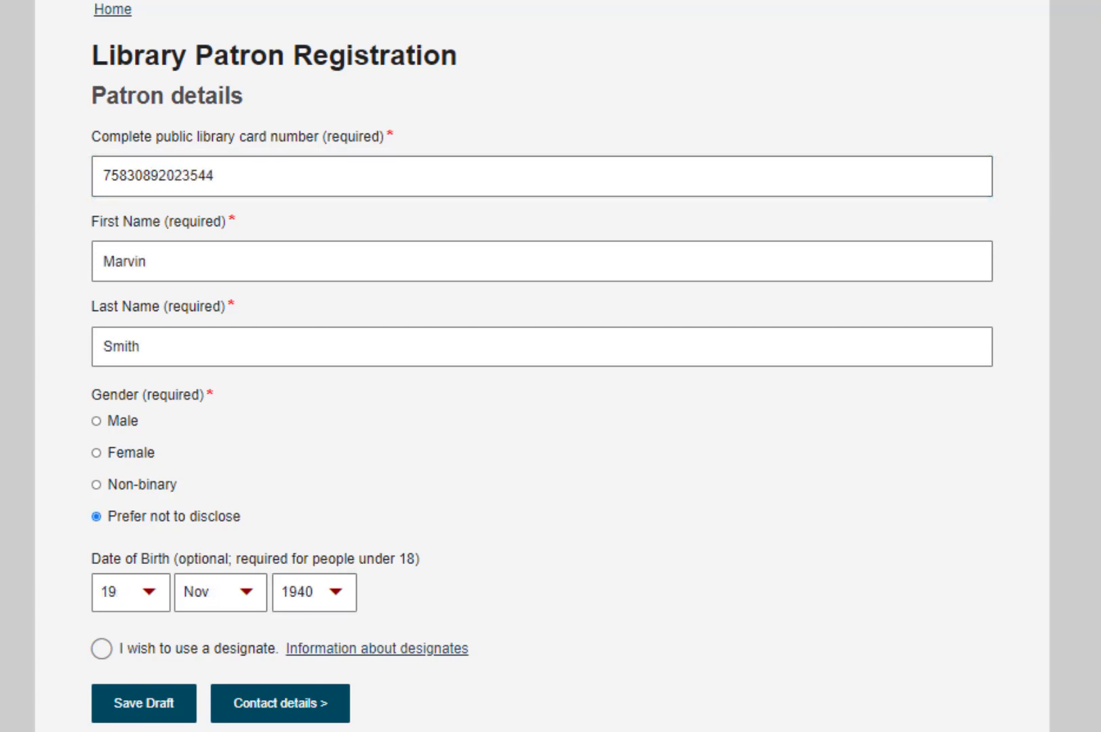
# Choose to use a designate, tick the access consent, and enter the designate's name.
pyautogui.click(103, 649)
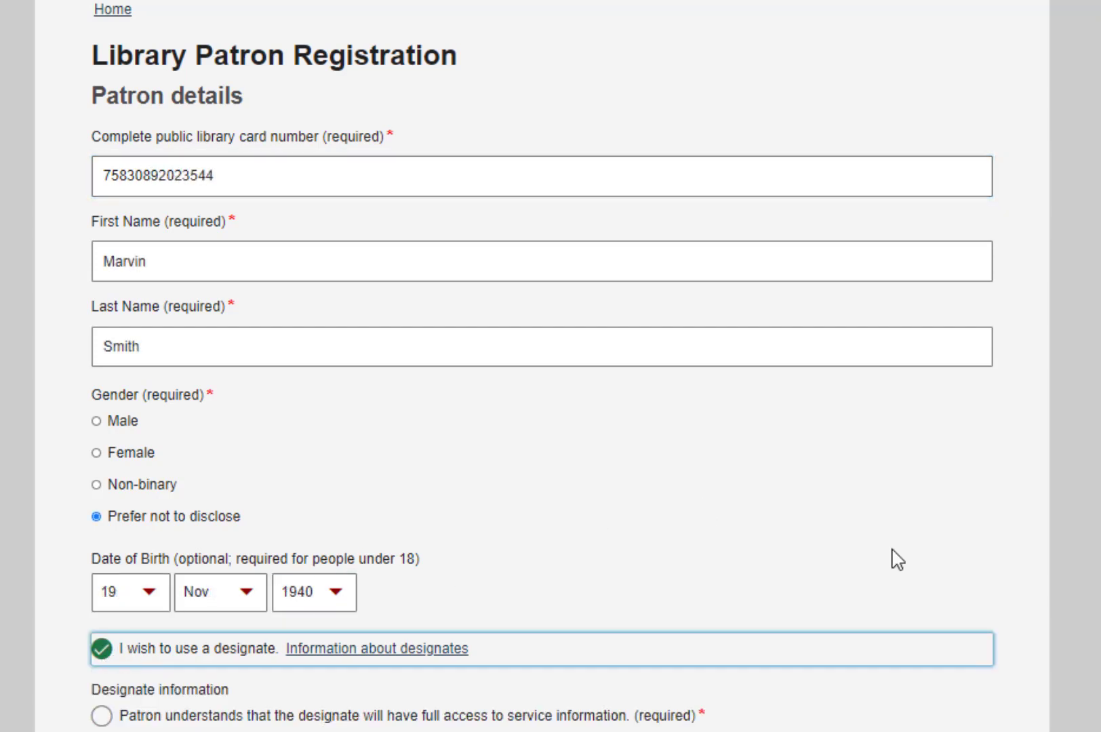
pyautogui.scroll(-8, 898, 560)
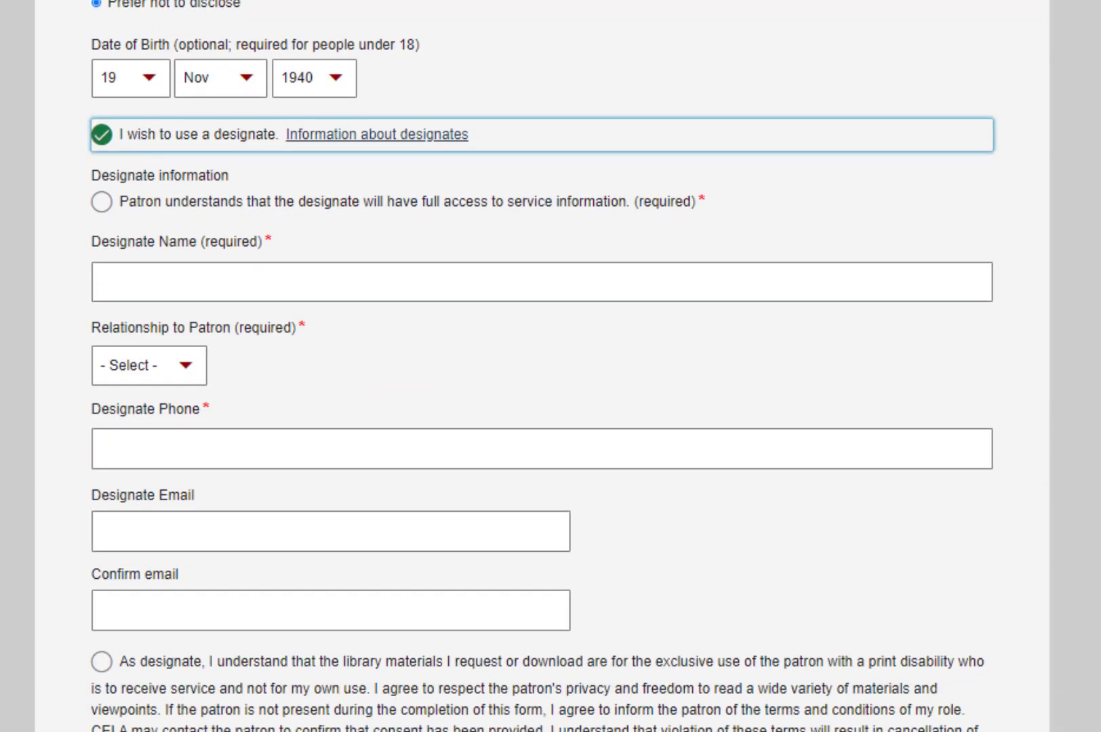
pyautogui.scroll(-2, 543, 366)
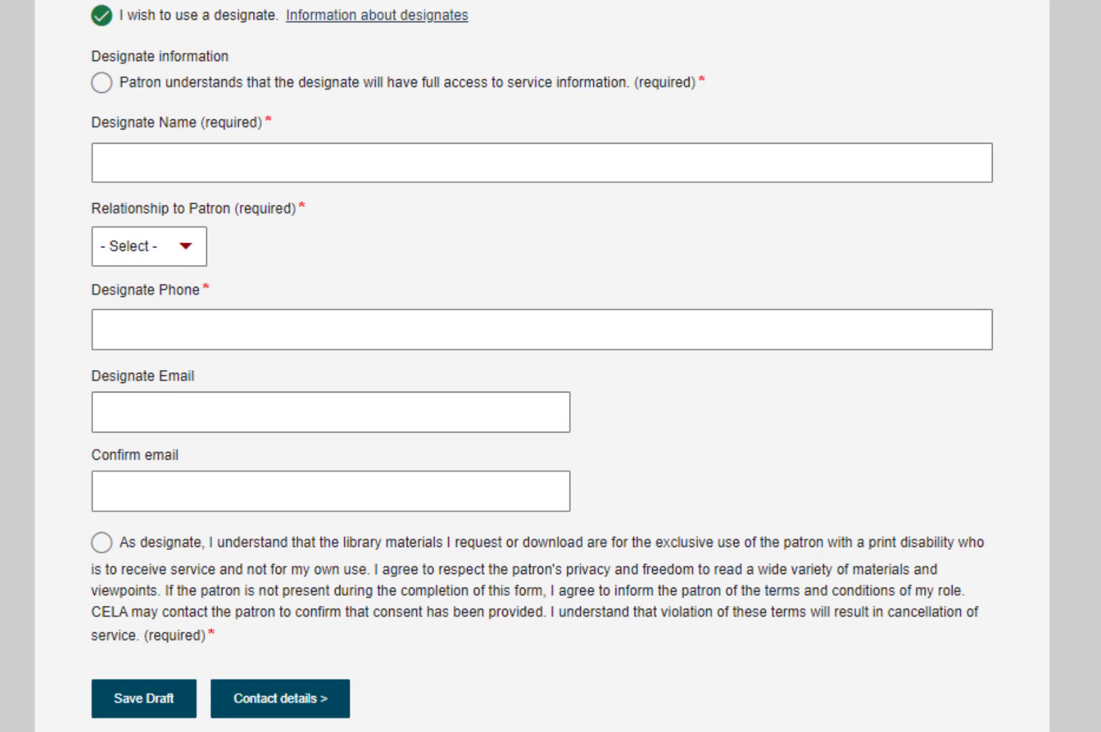
pyautogui.click(100, 93)
pyautogui.click(110, 147)
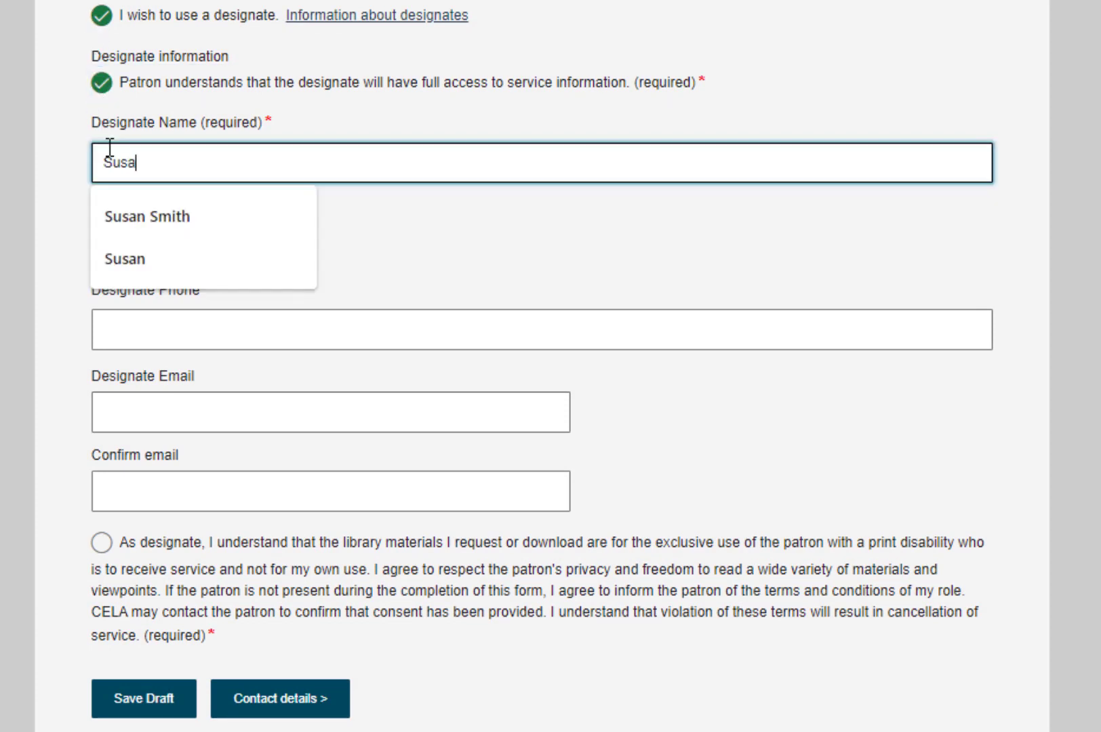
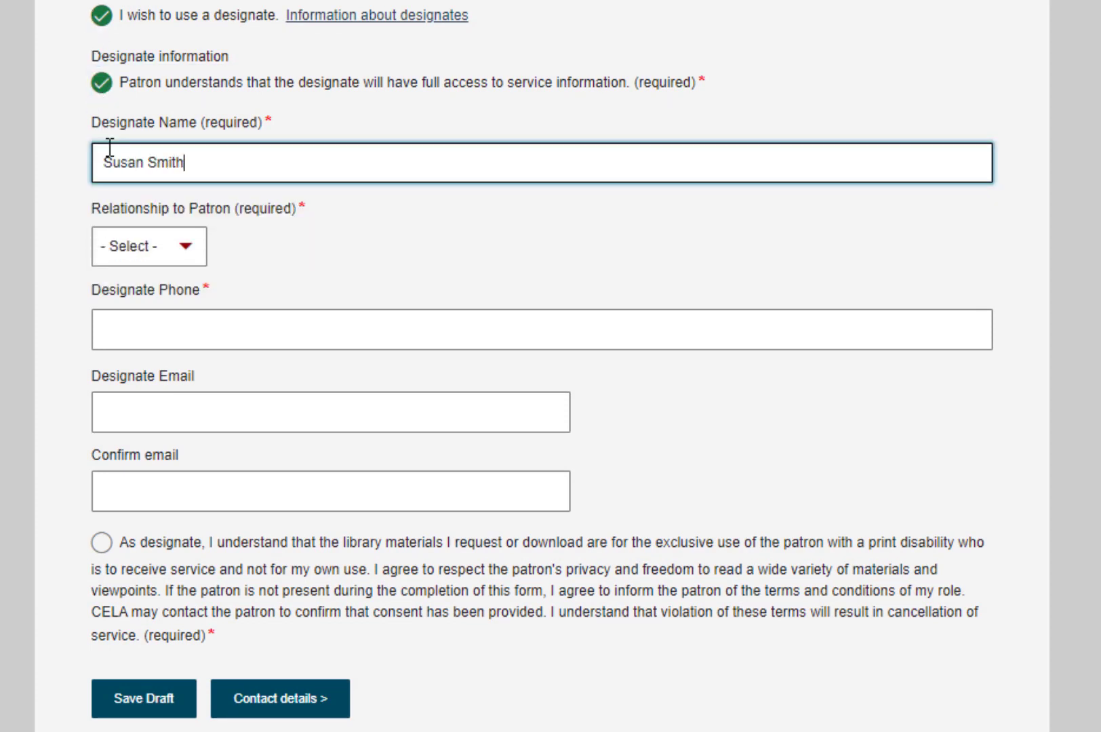
# Set the relationship to Child, enter and confirm the designate's email, and accept the designate terms.
pyautogui.click(127, 261)
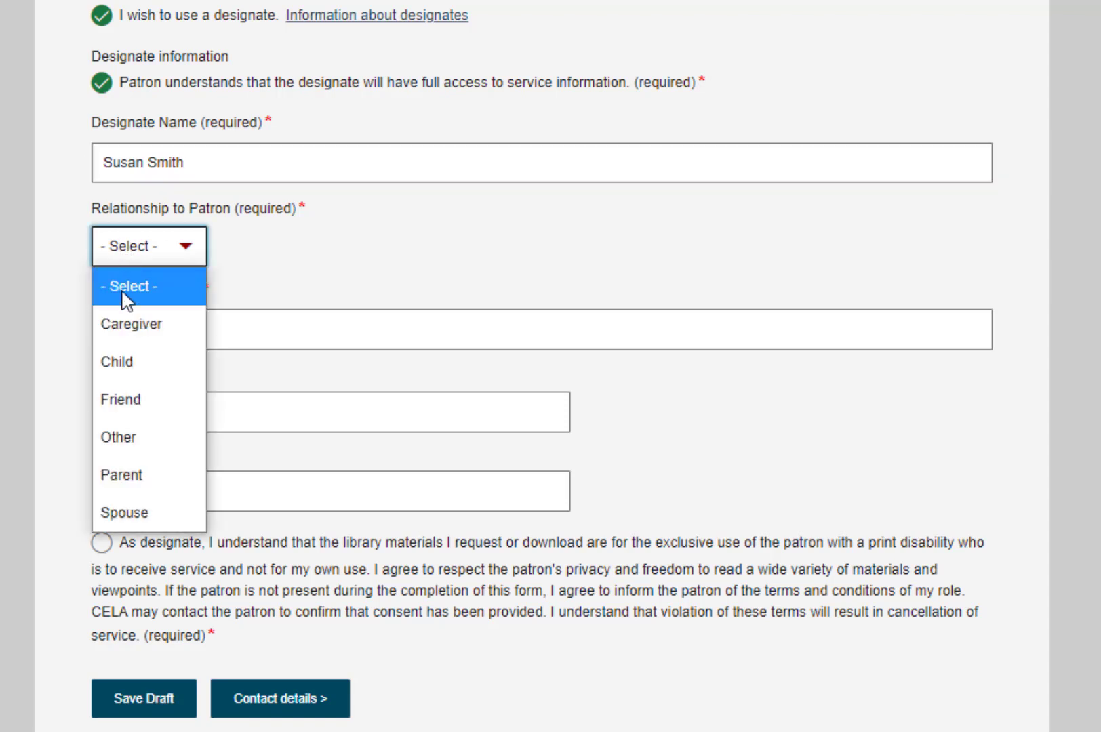
pyautogui.click(120, 363)
pyautogui.press('Tab')
pyautogui.press('Tab')
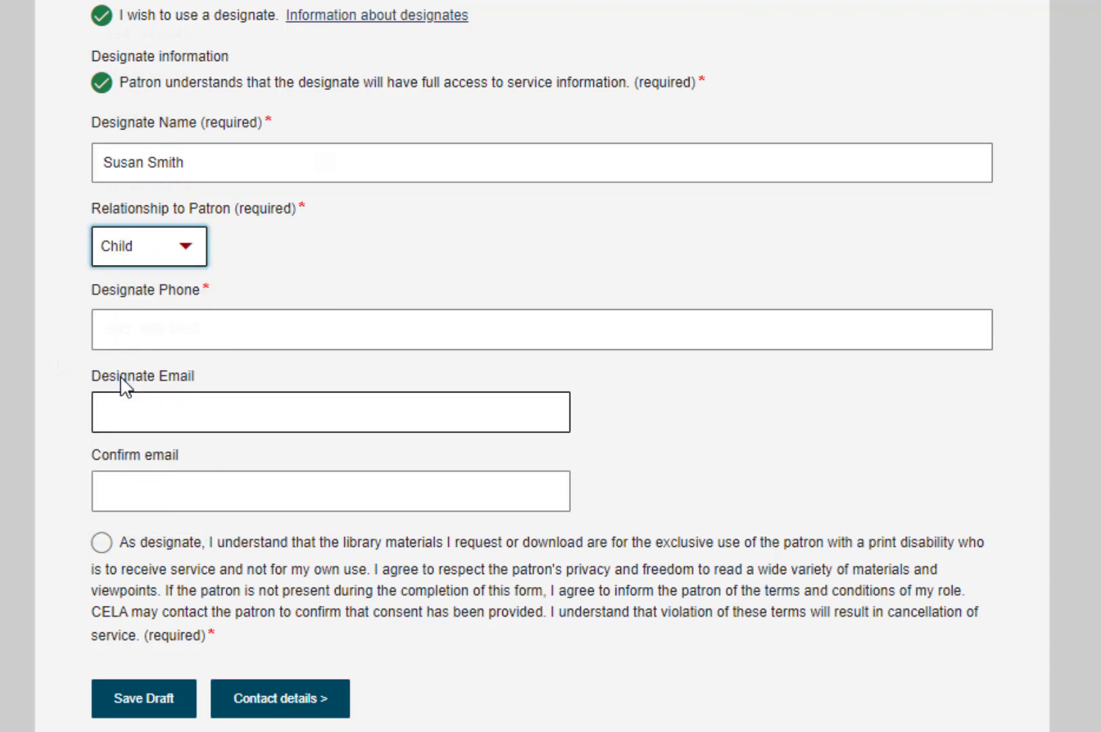
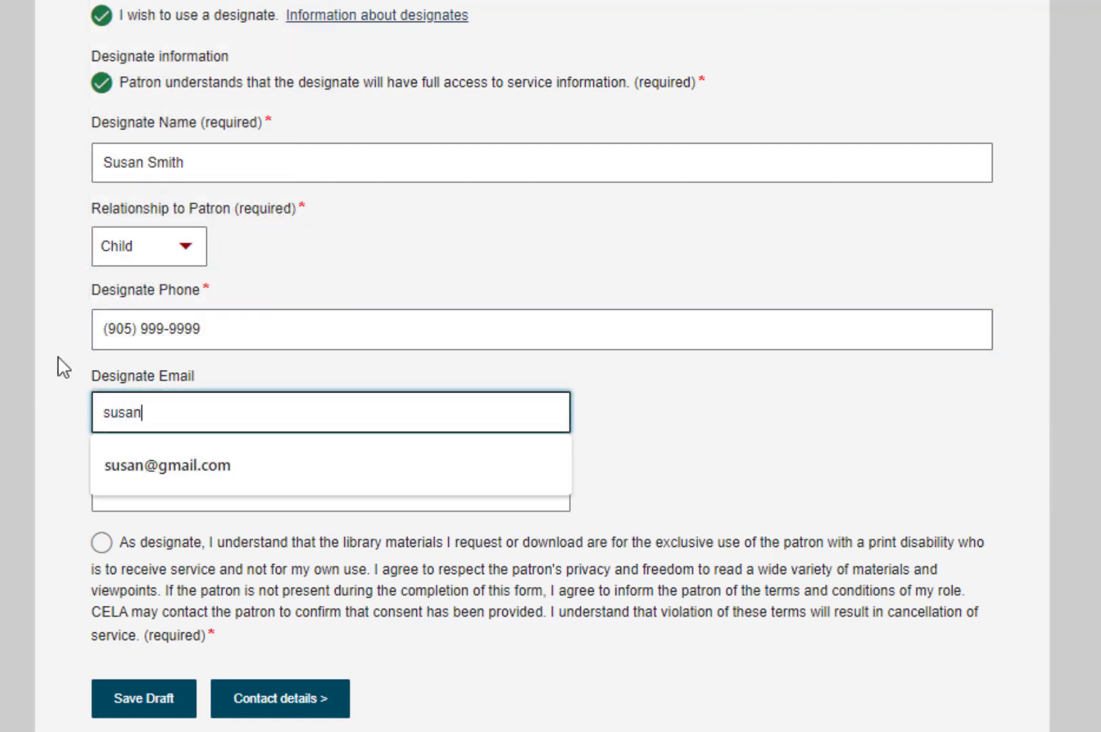
pyautogui.press('Tab')
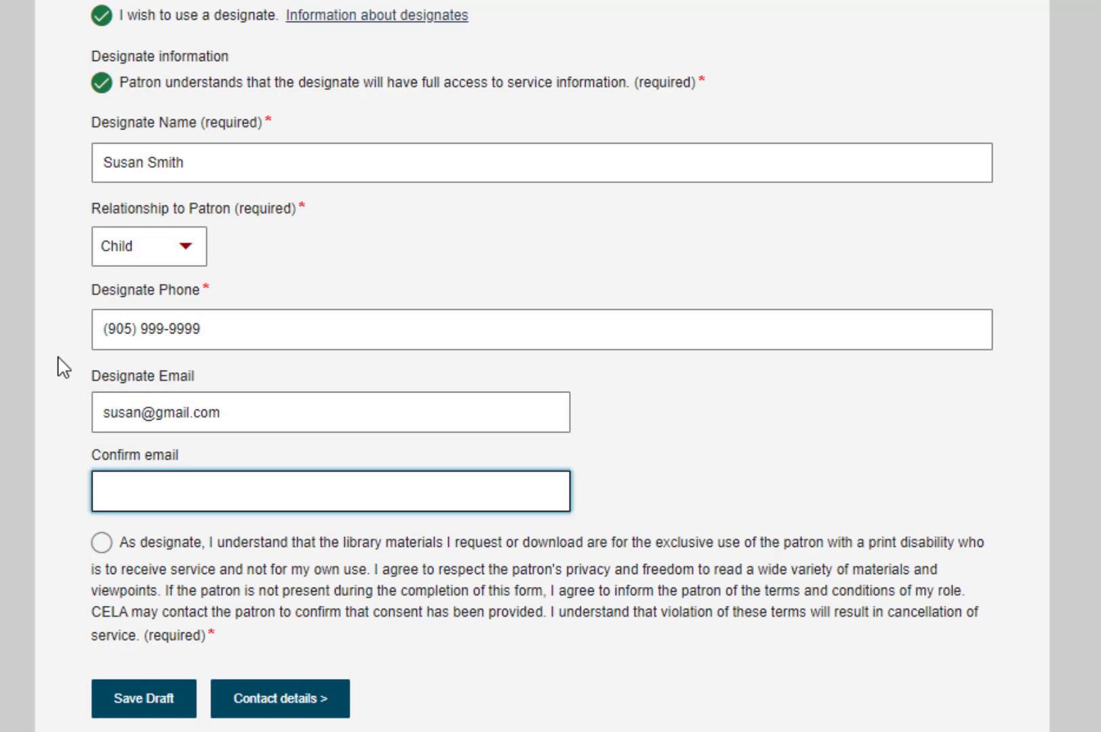
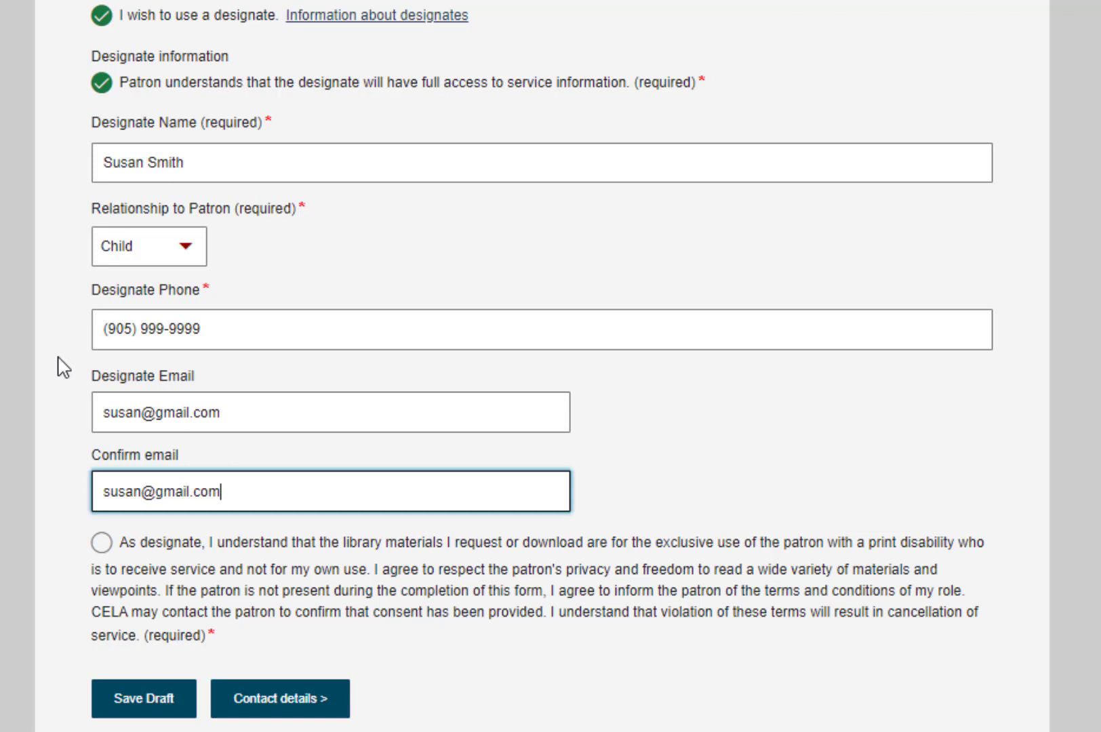
pyautogui.click(100, 548)
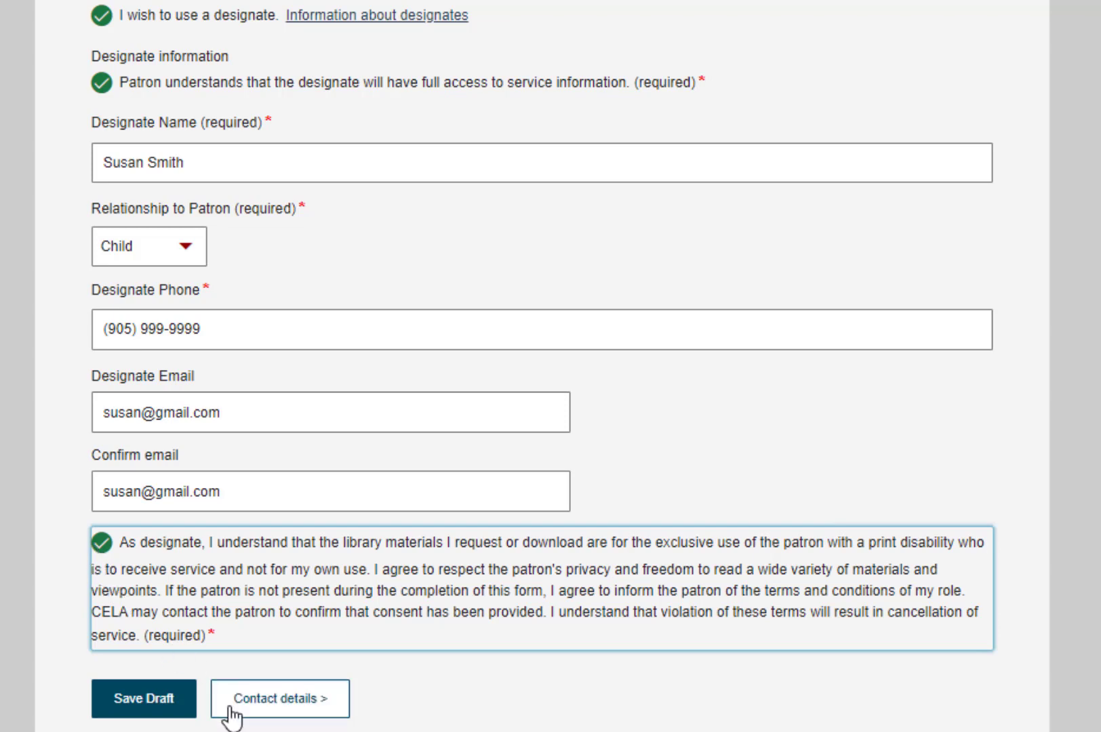
# Go to Contact details and enter the patron's street address.
pyautogui.click(256, 715)
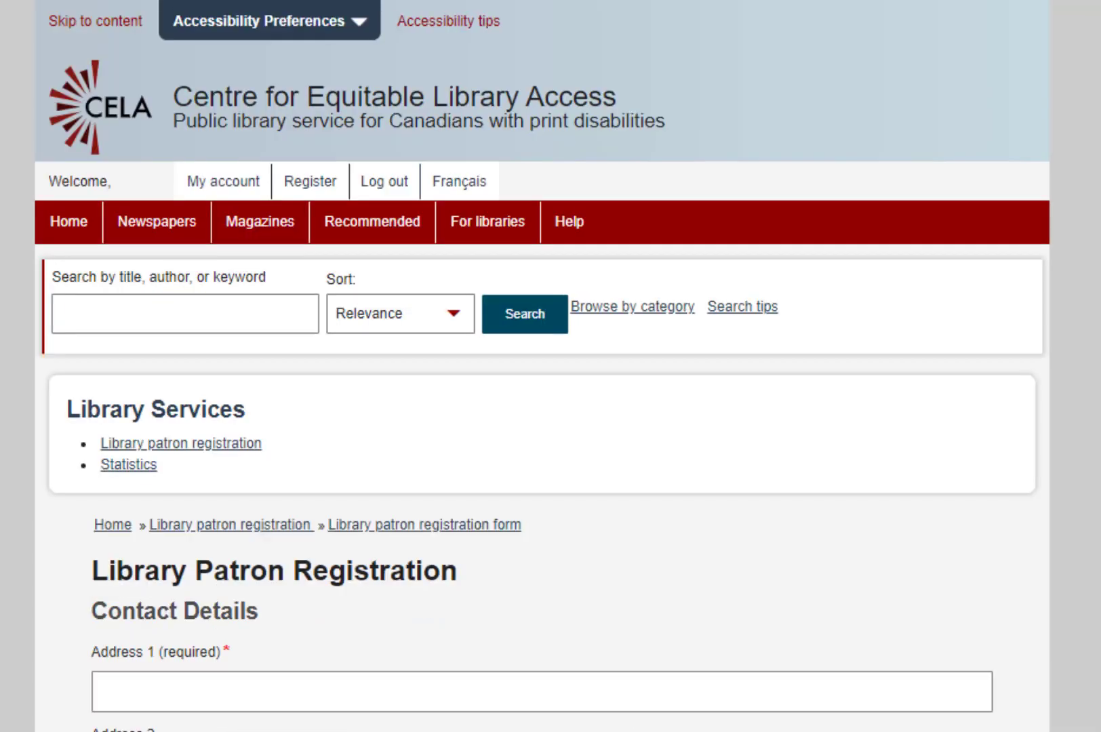
pyautogui.scroll(-8, 542, 366)
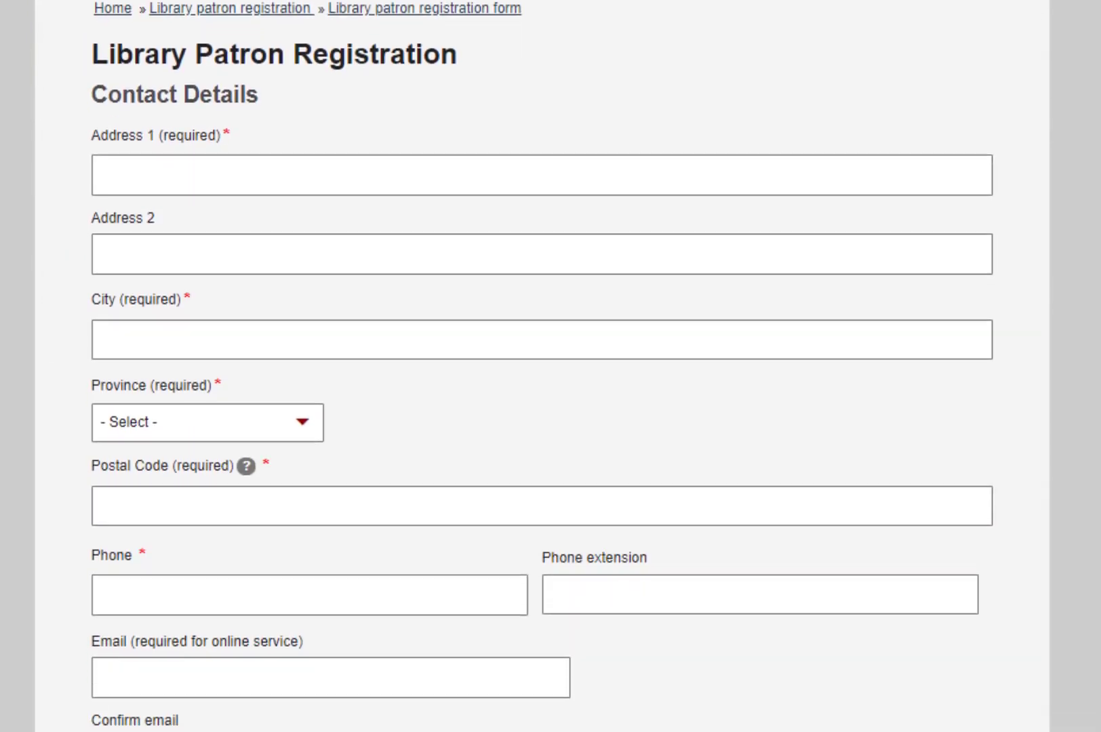
pyautogui.click(799, 150)
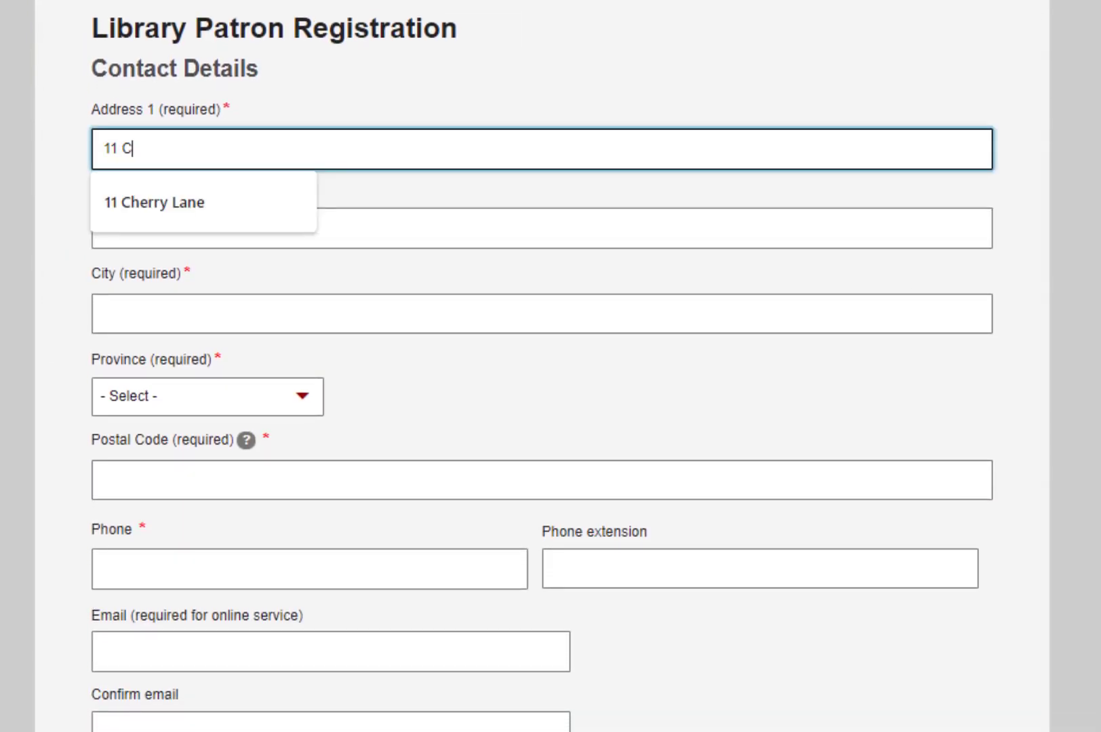
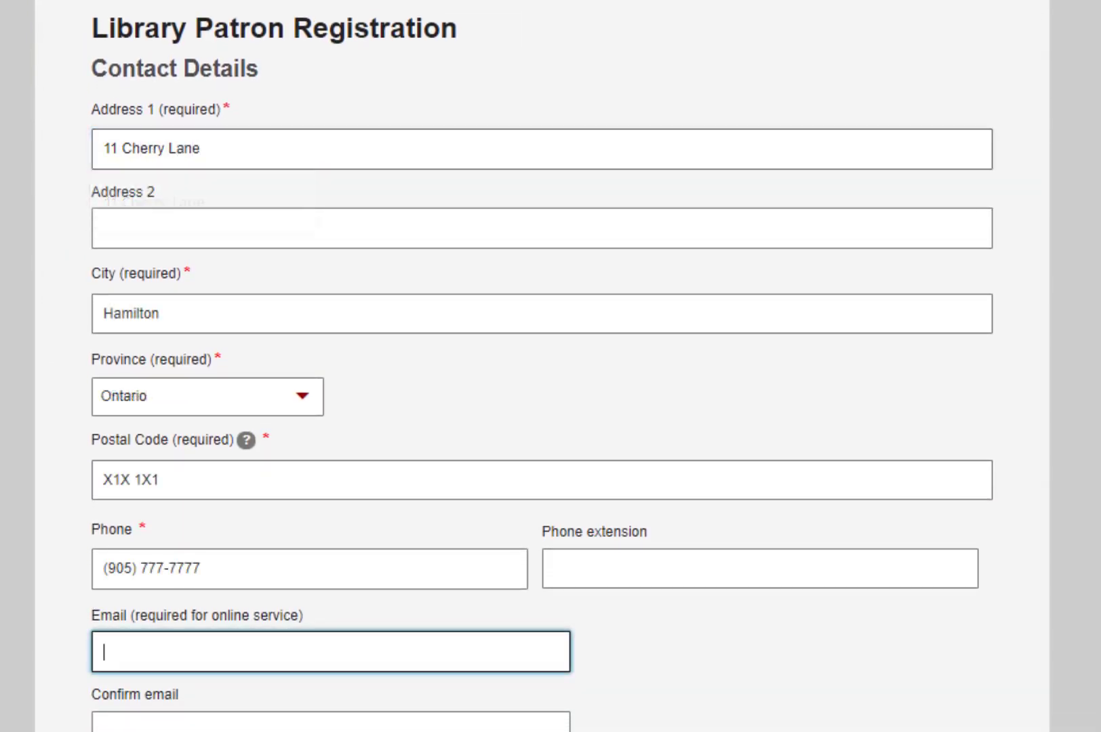
# Enter and confirm the patron's email, choose English, and continue to Eligibility.
pyautogui.scroll(-4, 542, 366)
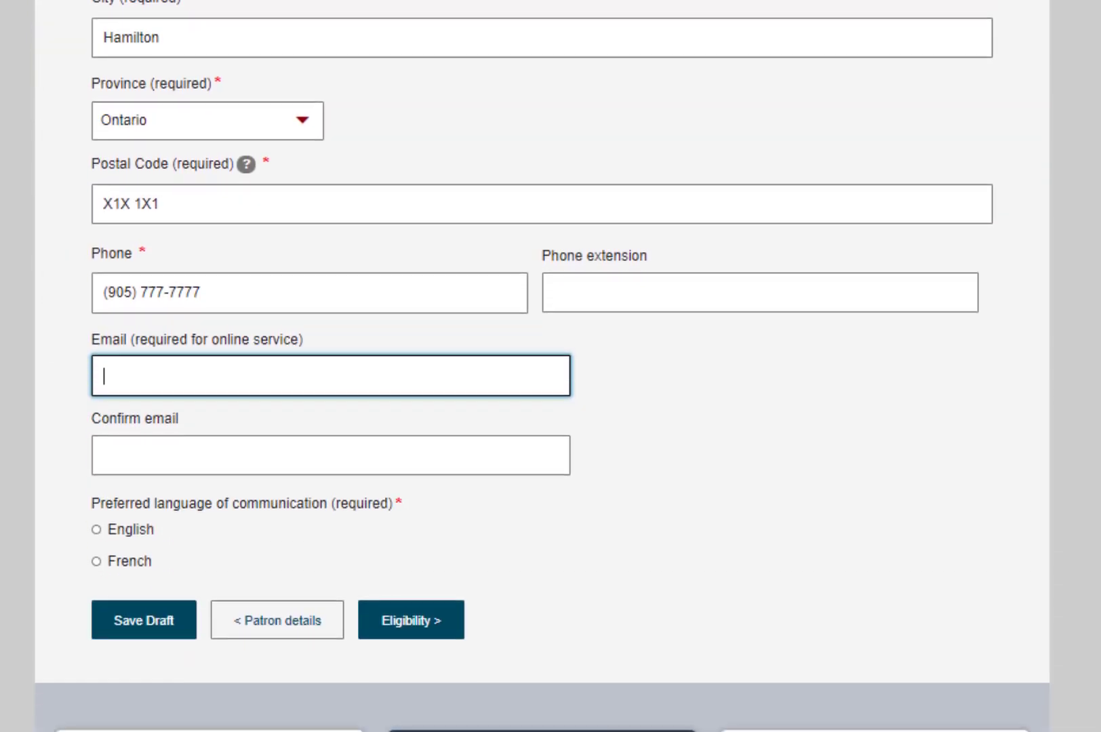
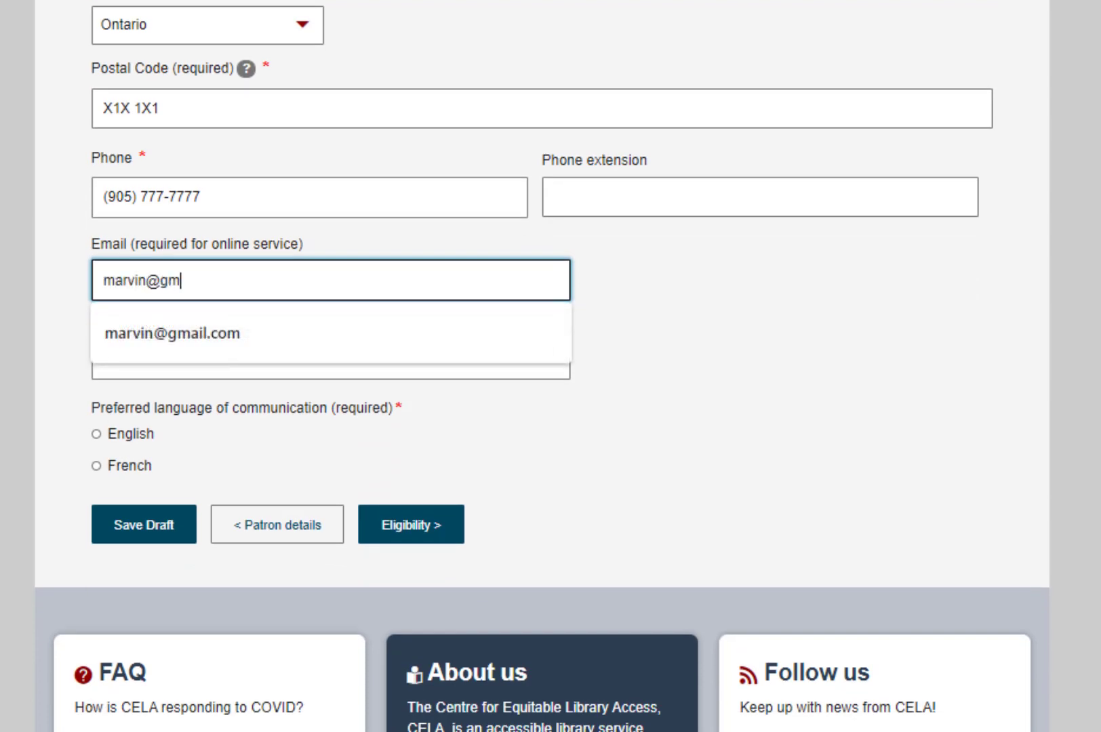
pyautogui.press('Tab')
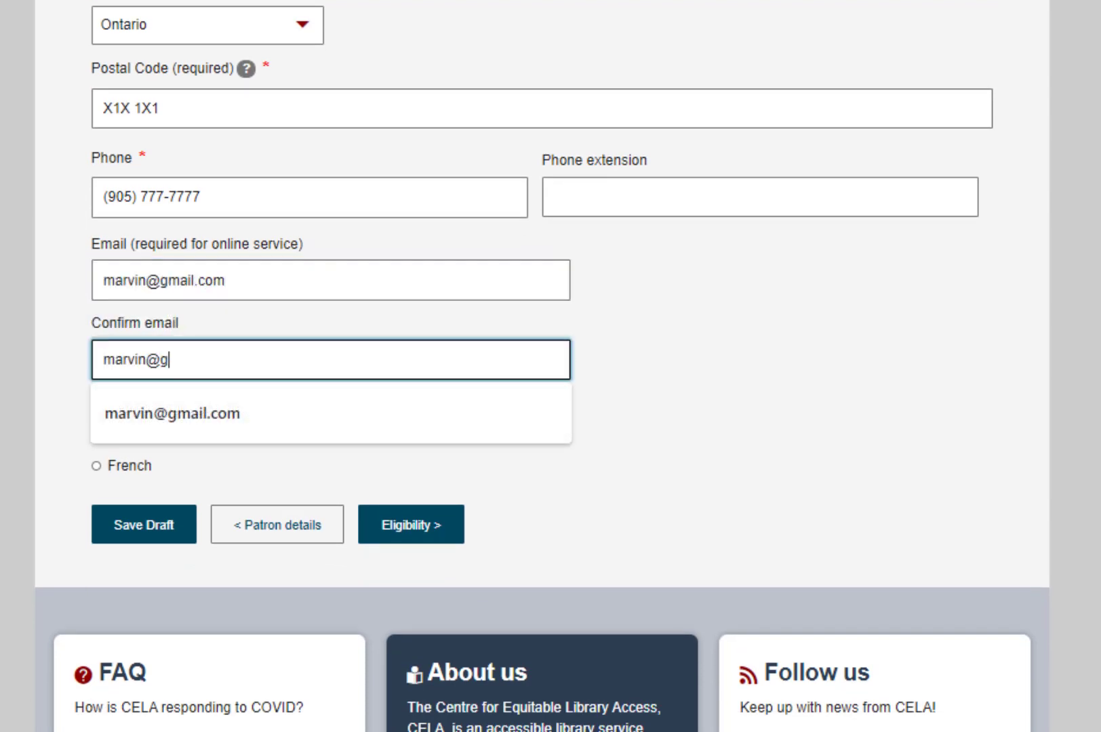
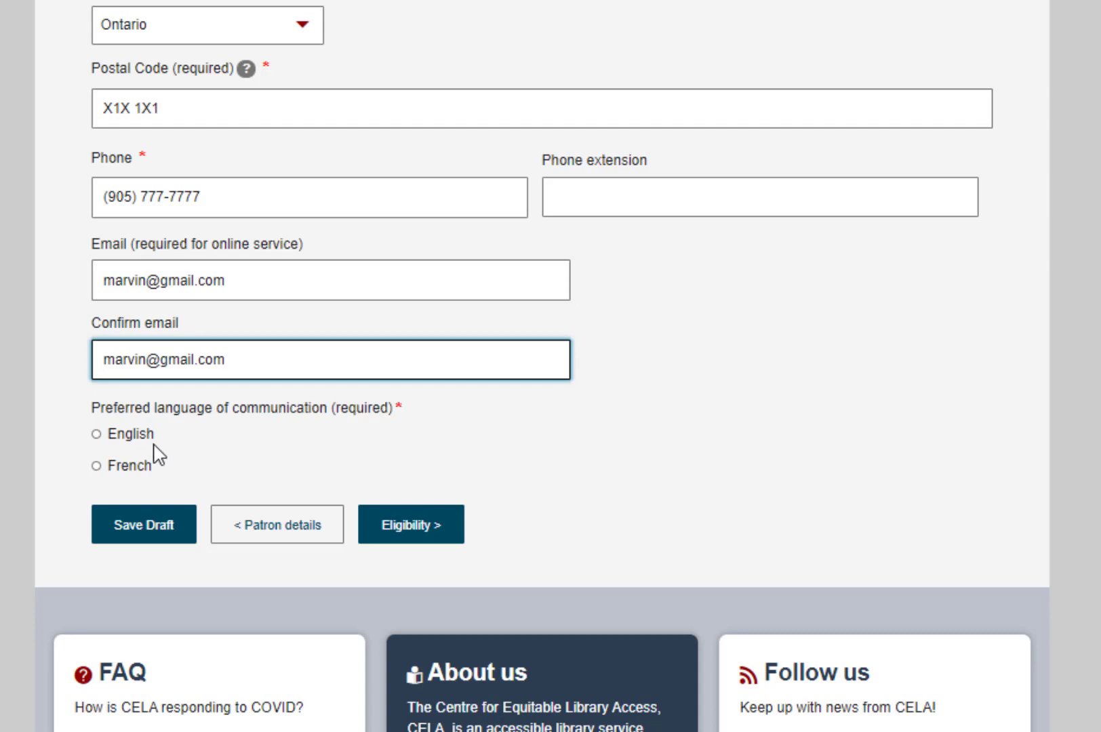
pyautogui.click(144, 443)
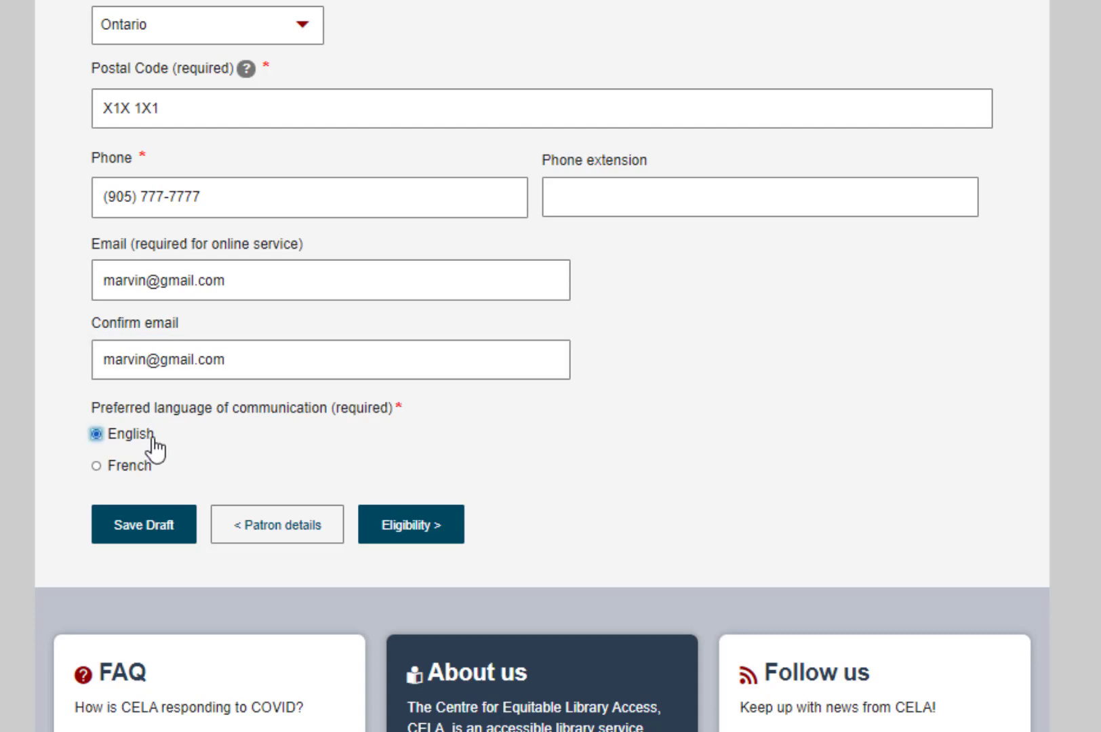
pyautogui.click(387, 533)
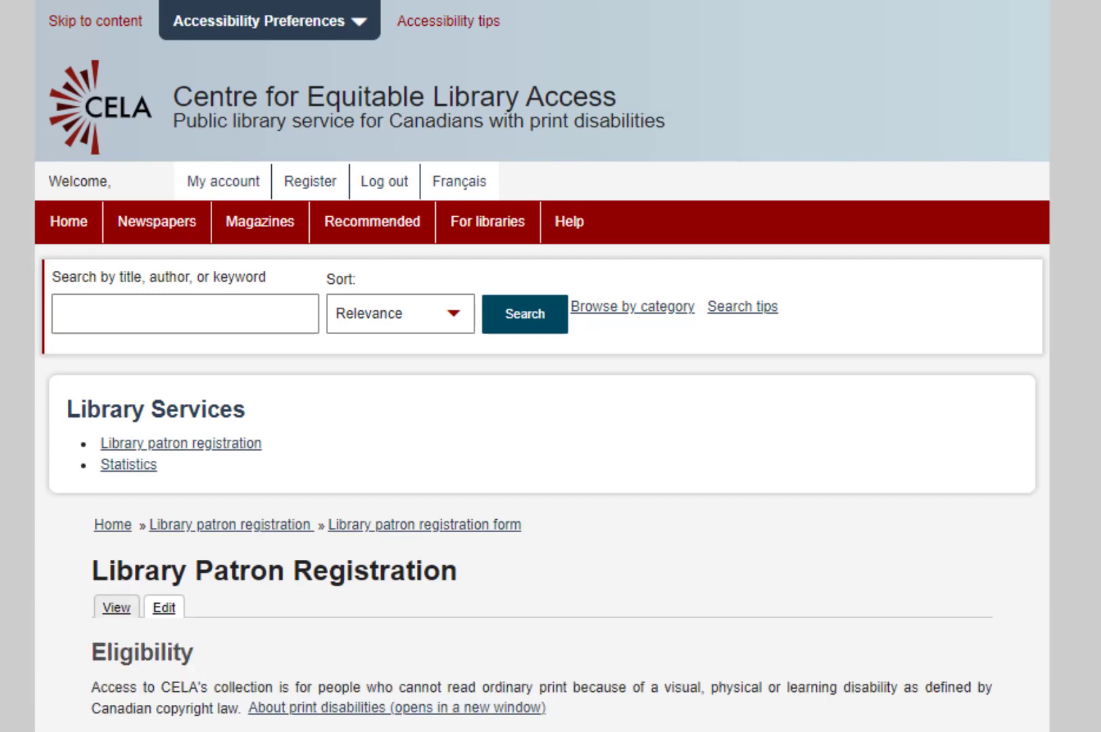
# Answer Yes to having a print disability, choose Visual, and continue to Proof of disability.
pyautogui.scroll(-5, 542, 366)
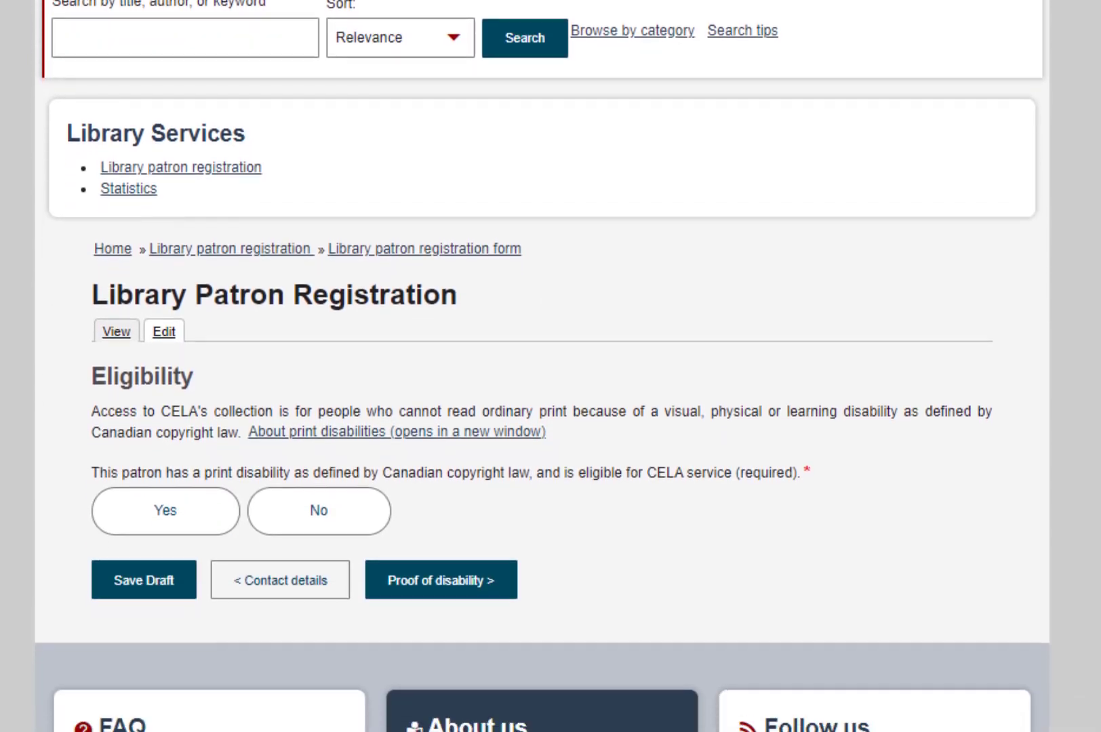
pyautogui.scroll(-1, 543, 366)
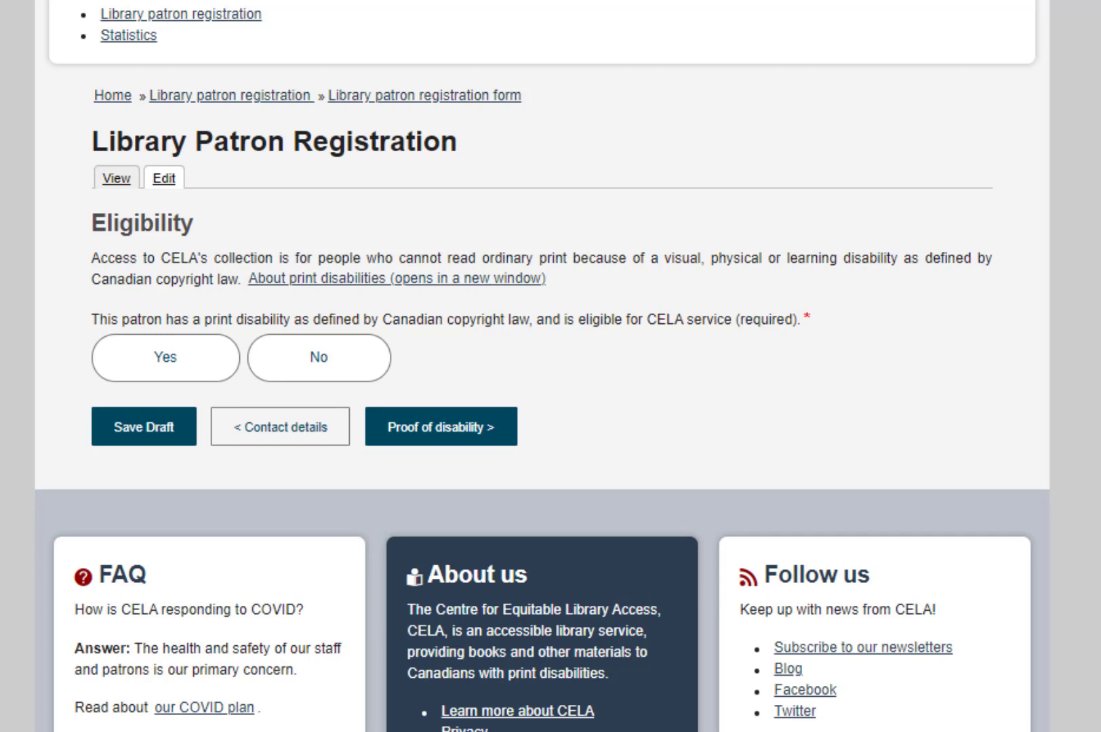
pyautogui.click(150, 375)
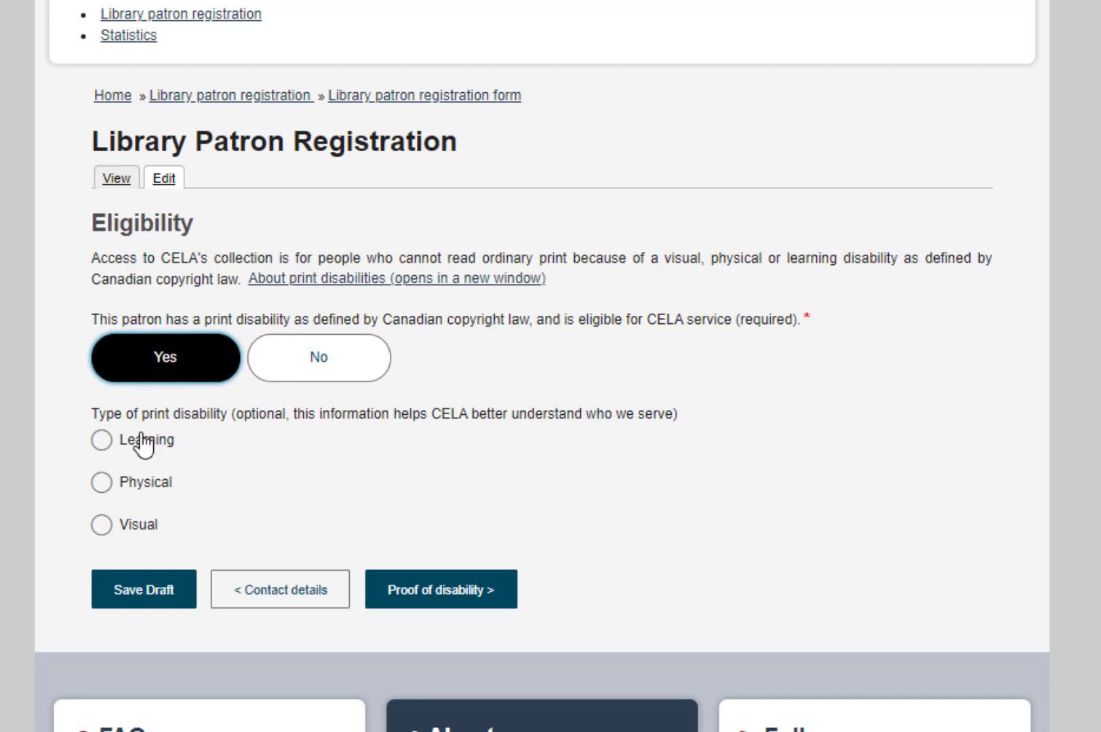
pyautogui.click(133, 539)
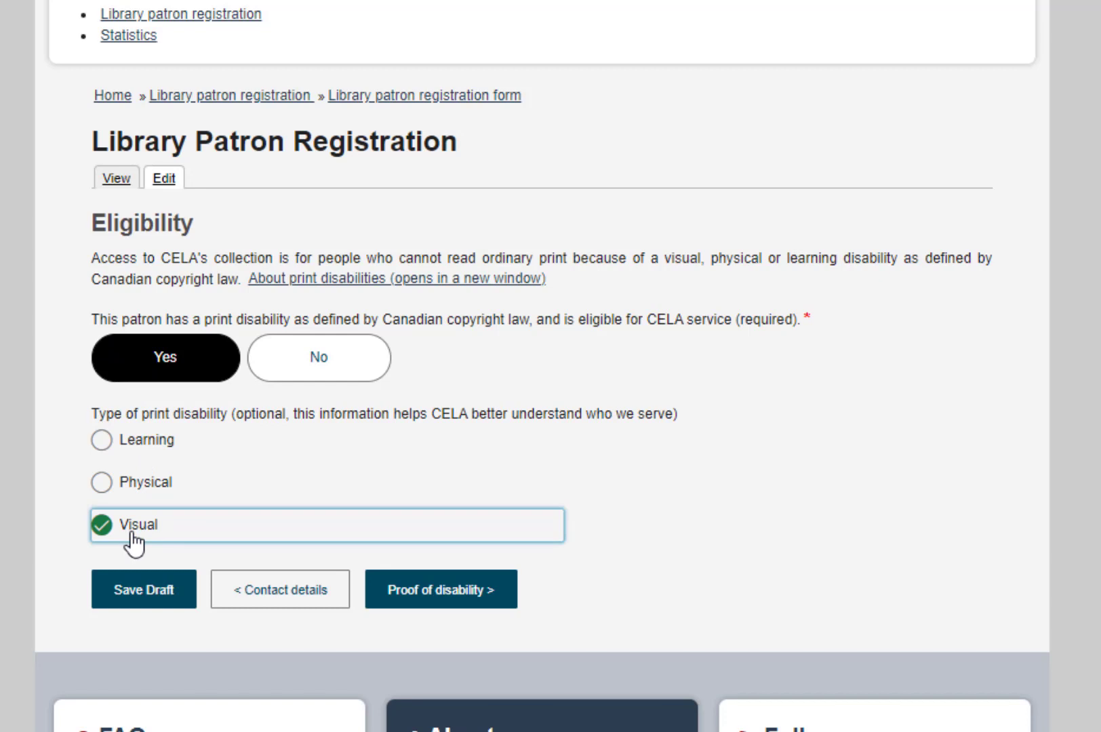
pyautogui.click(411, 612)
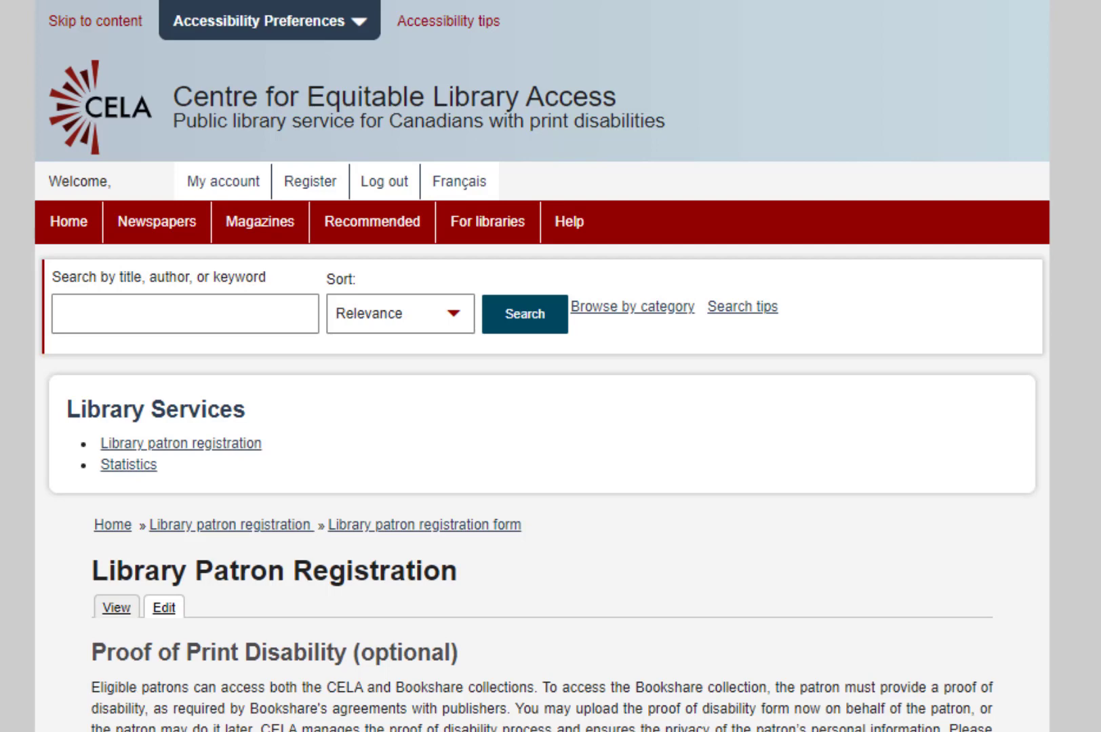
# Answer Yes for proof, choose to download the form and submit later, then continue to Delivery options.
pyautogui.scroll(-5, 542, 366)
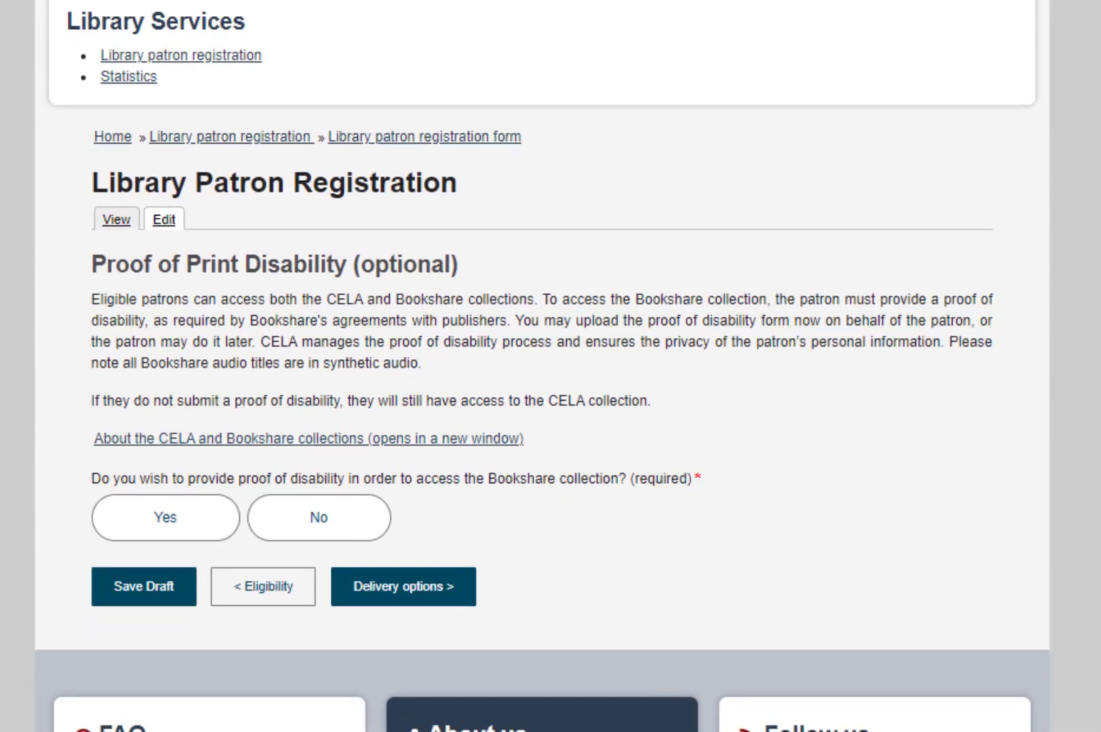
pyautogui.scroll(-2, 542, 366)
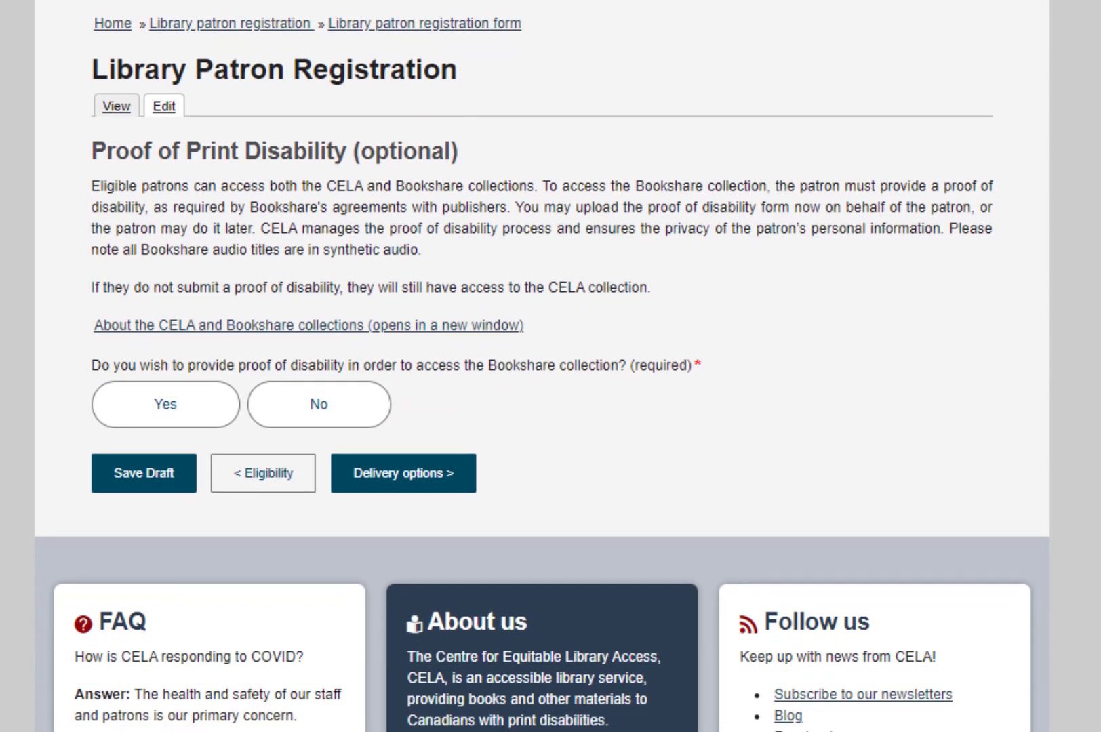
pyautogui.click(207, 411)
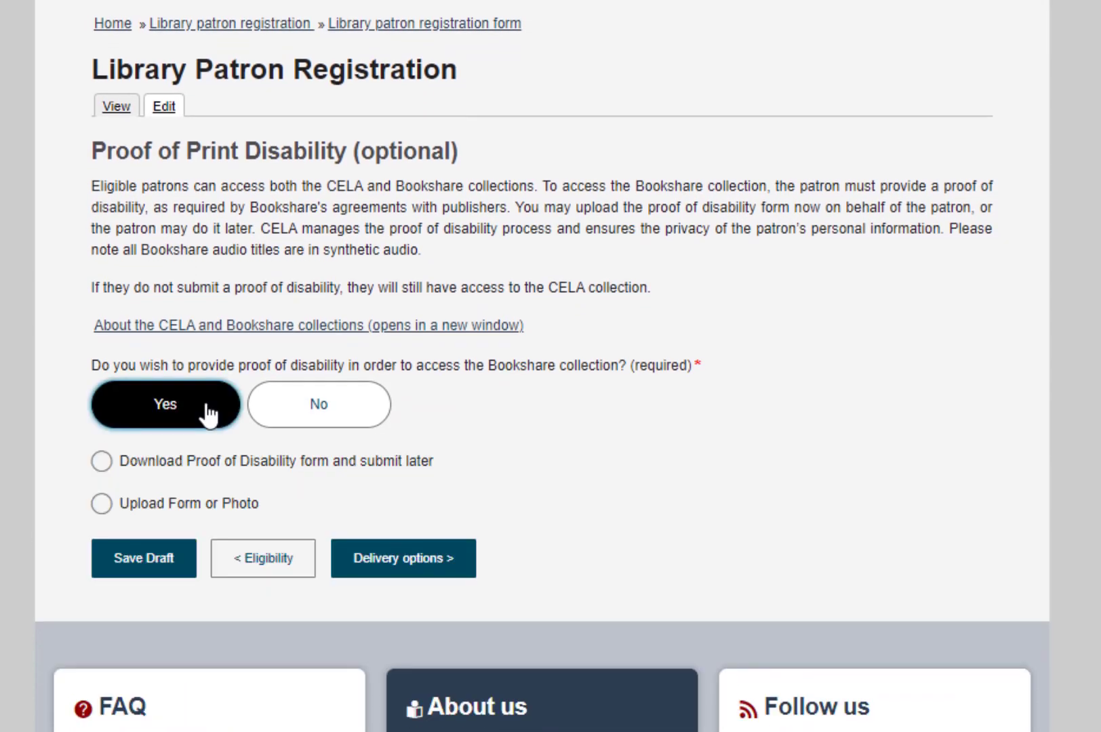
pyautogui.click(208, 475)
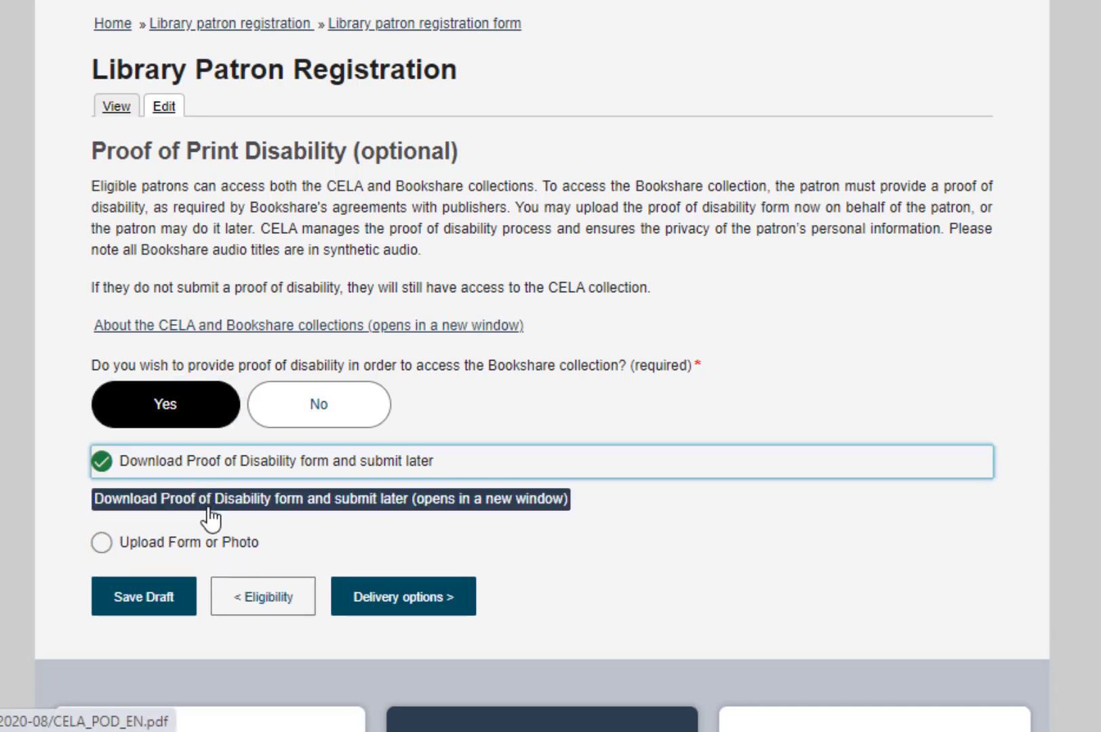
pyautogui.click(208, 502)
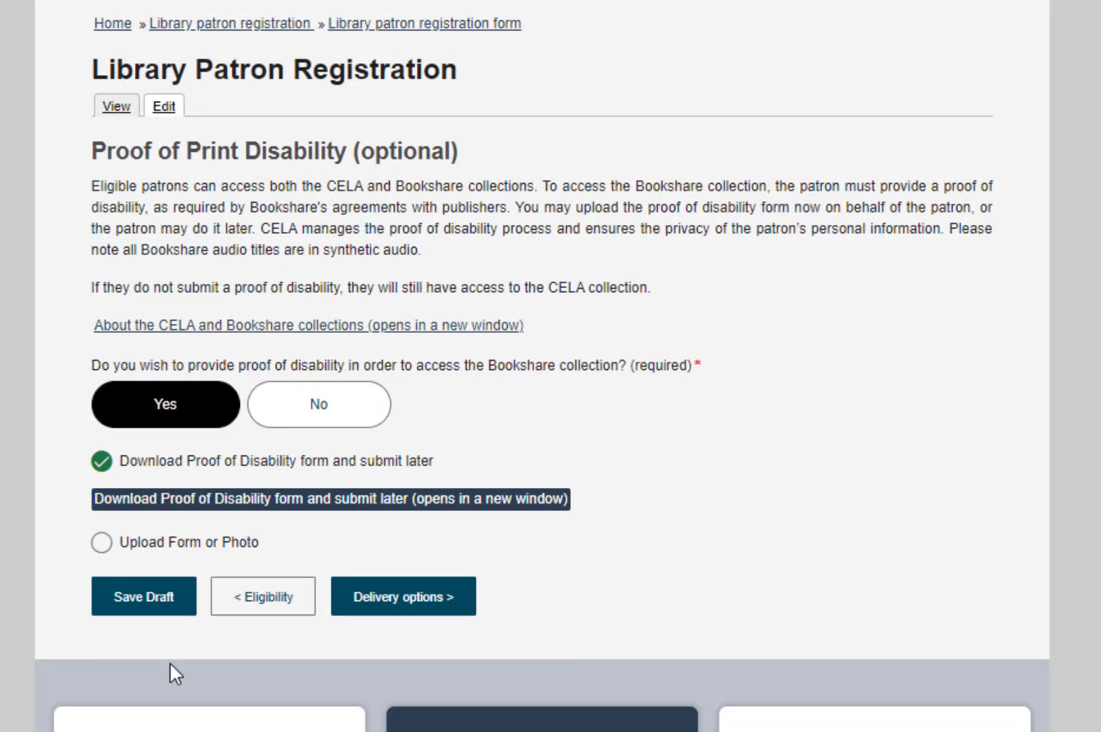
pyautogui.click(397, 610)
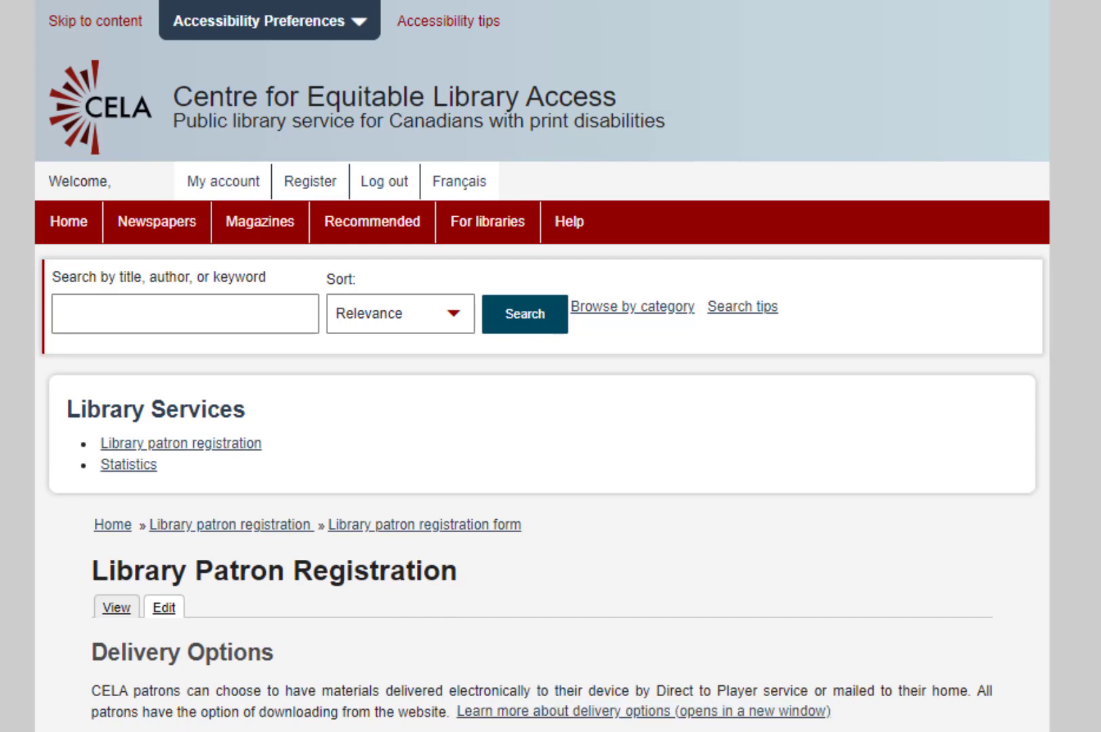
# Choose DAISY audio or accessible text delivered to Direct to Player, then continue to Formats.
pyautogui.scroll(-6, 542, 366)
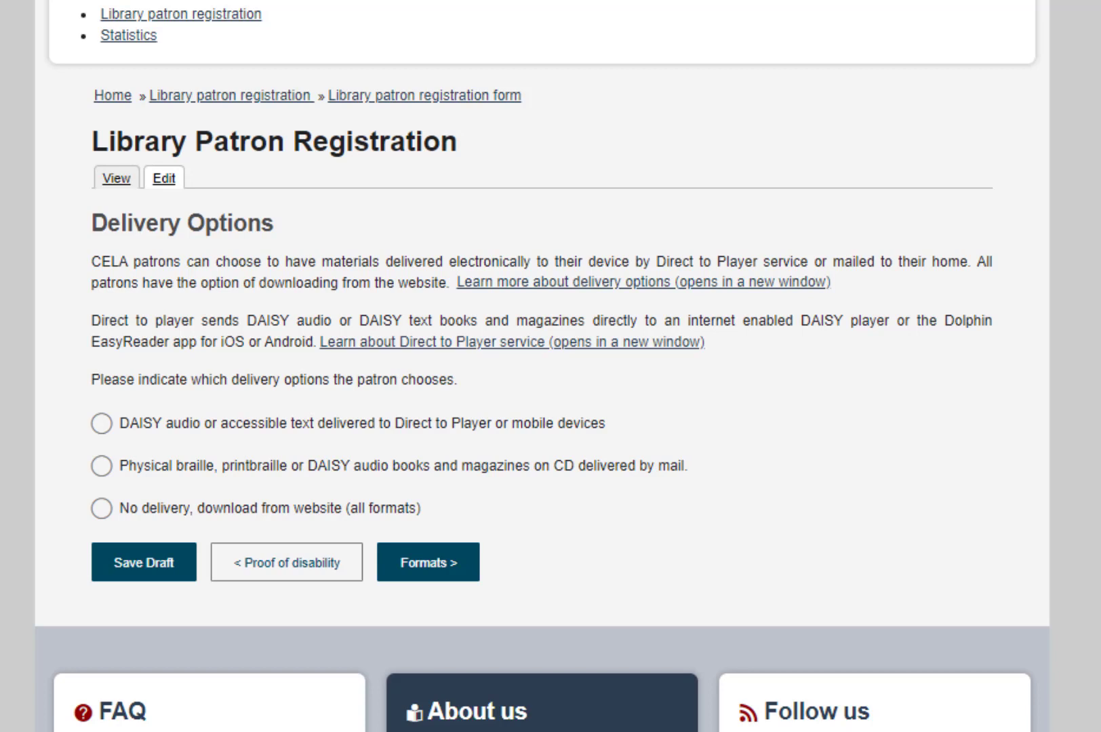
pyautogui.click(103, 430)
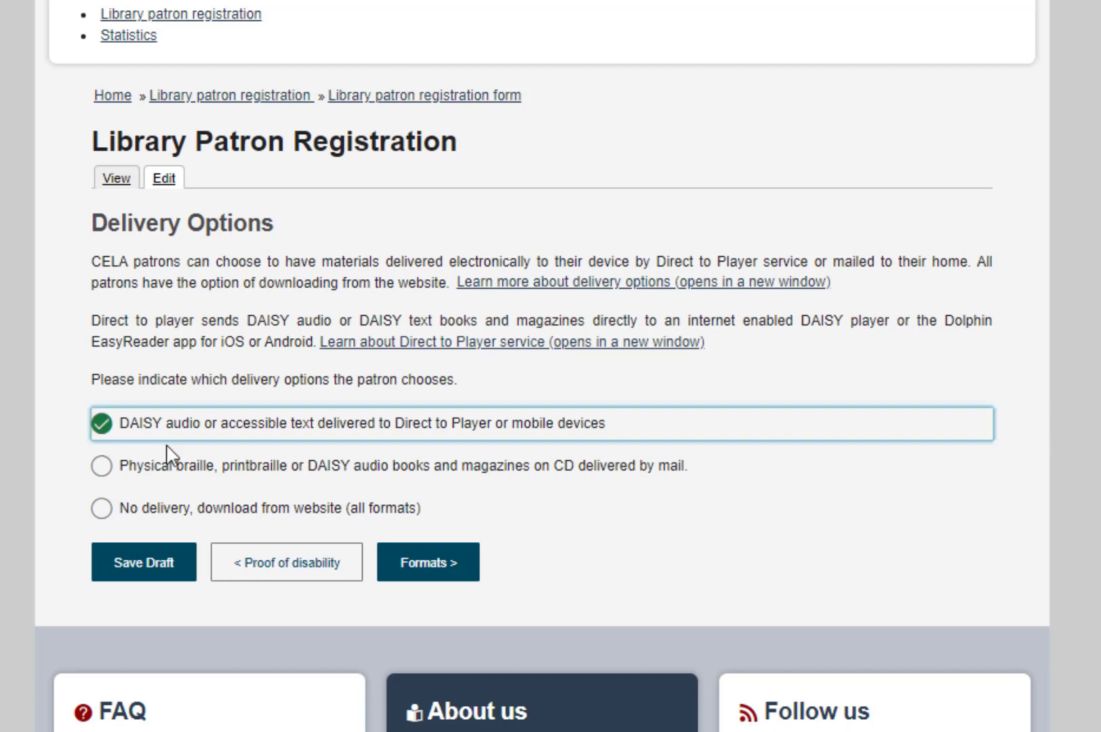
pyautogui.click(437, 577)
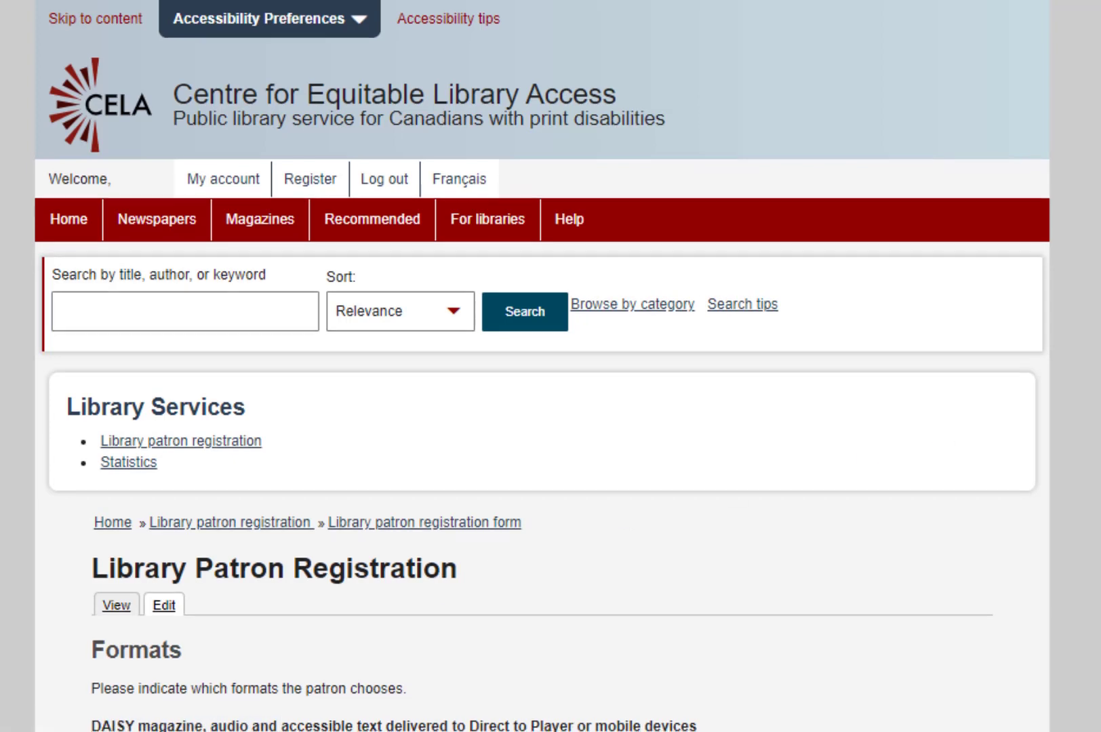
# Select DAISY audio as the format and continue to Privacy and Terms of Use.
pyautogui.scroll(-5, 542, 366)
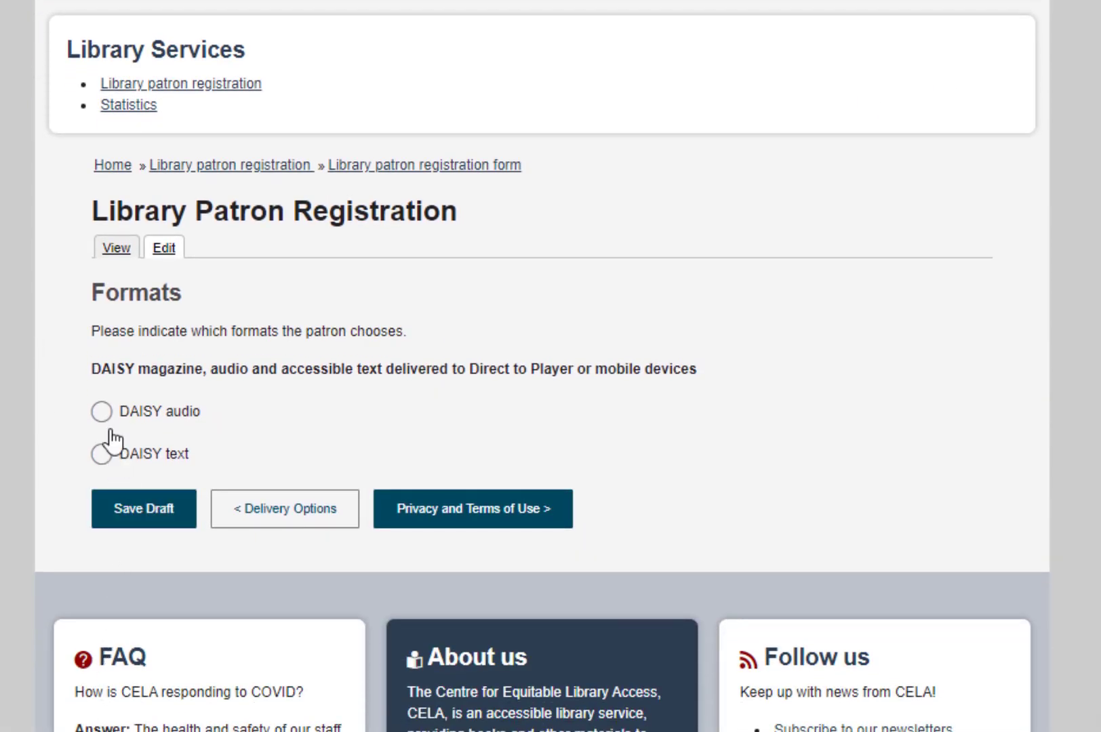
pyautogui.click(102, 412)
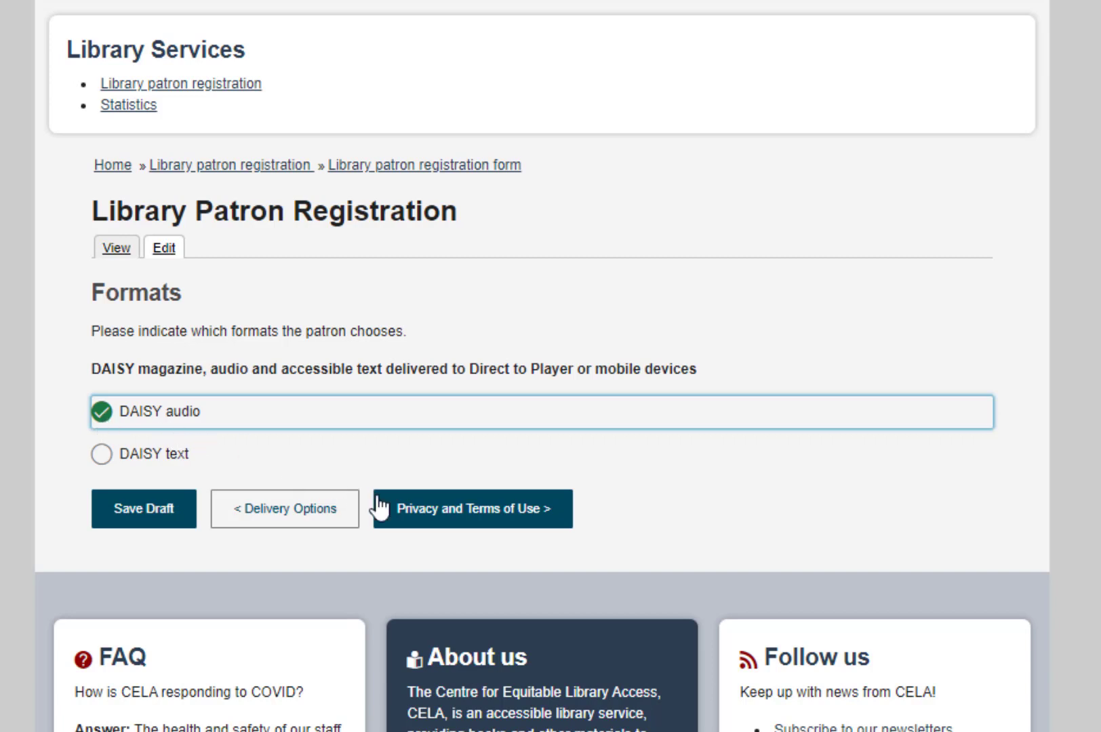
pyautogui.click(409, 526)
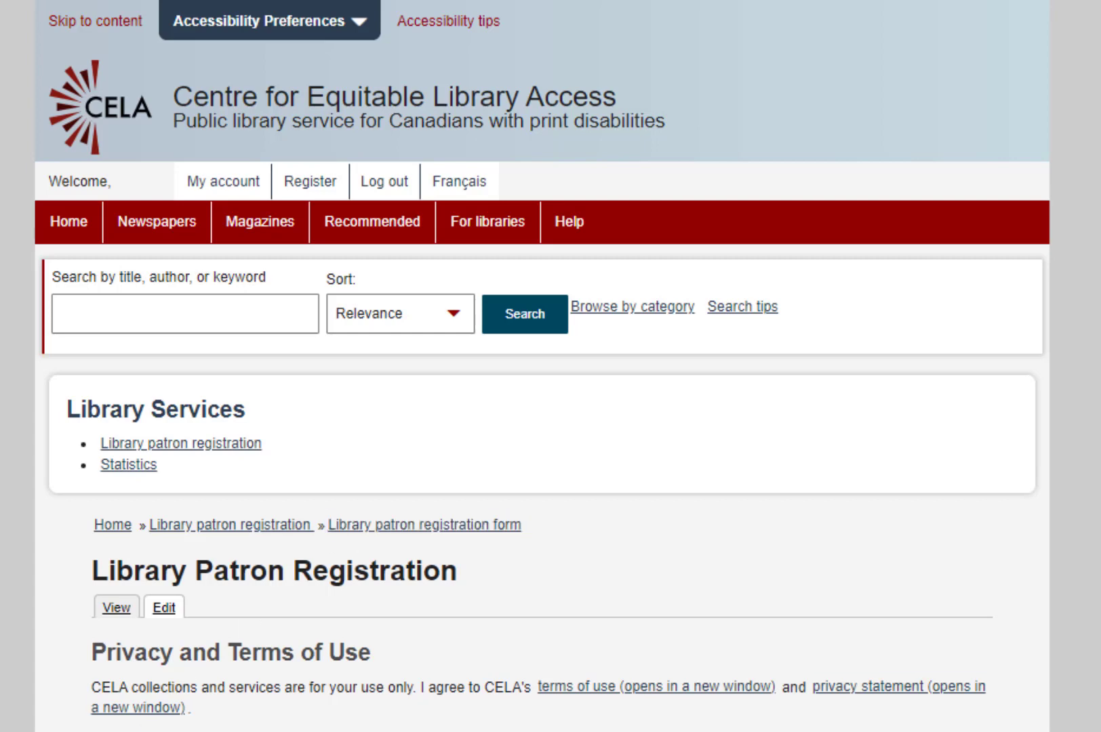
# Answer Yes to the terms of use and continue to Additional comments.
pyautogui.scroll(-5, 543, 366)
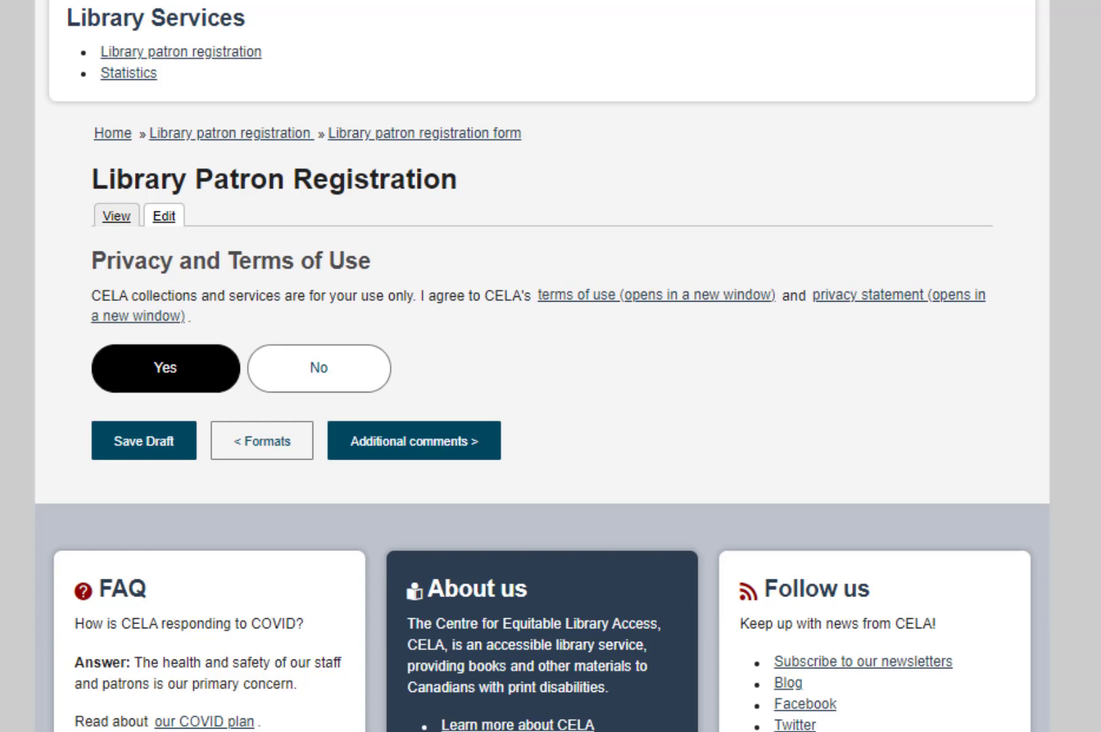
pyautogui.click(168, 385)
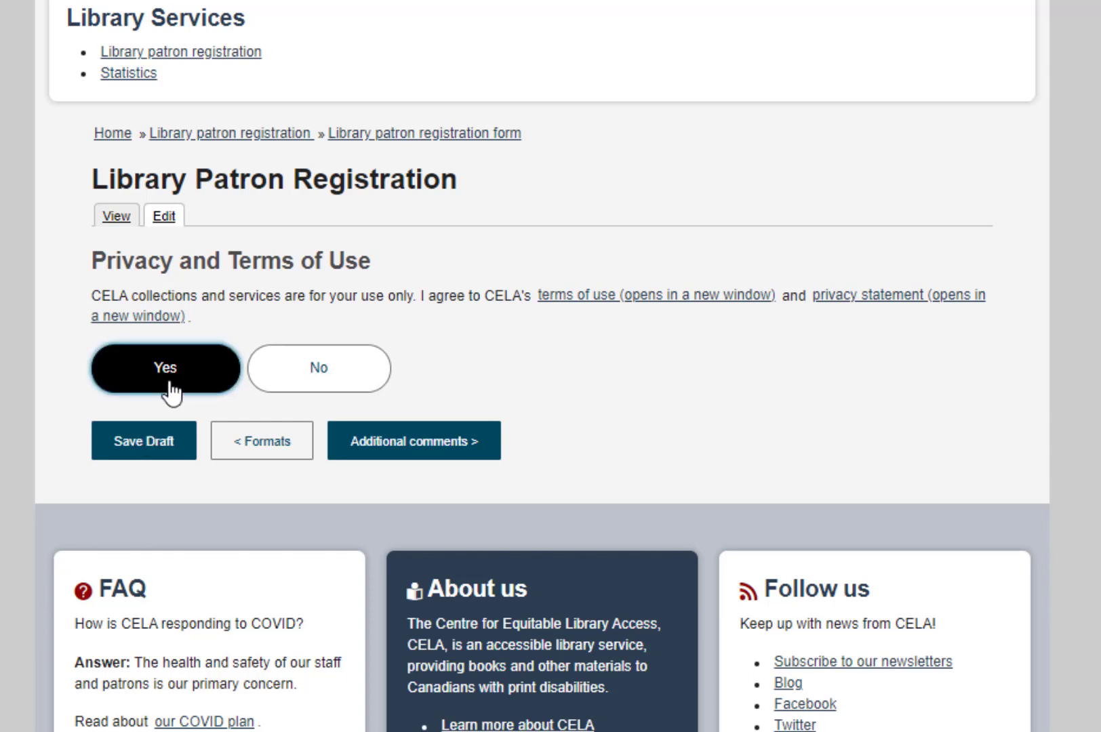
pyautogui.click(434, 468)
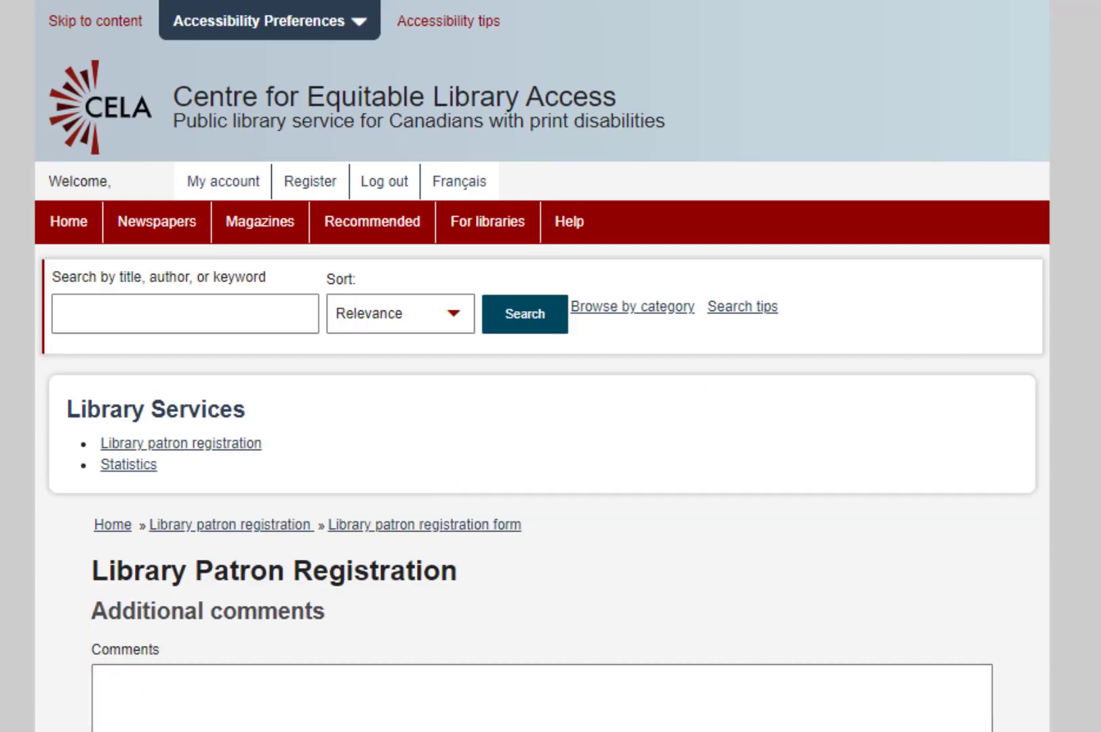
# Comment that the patron wants automatic selection service with Westerns and mysteries, then Register with CELA.
pyautogui.scroll(-5, 543, 366)
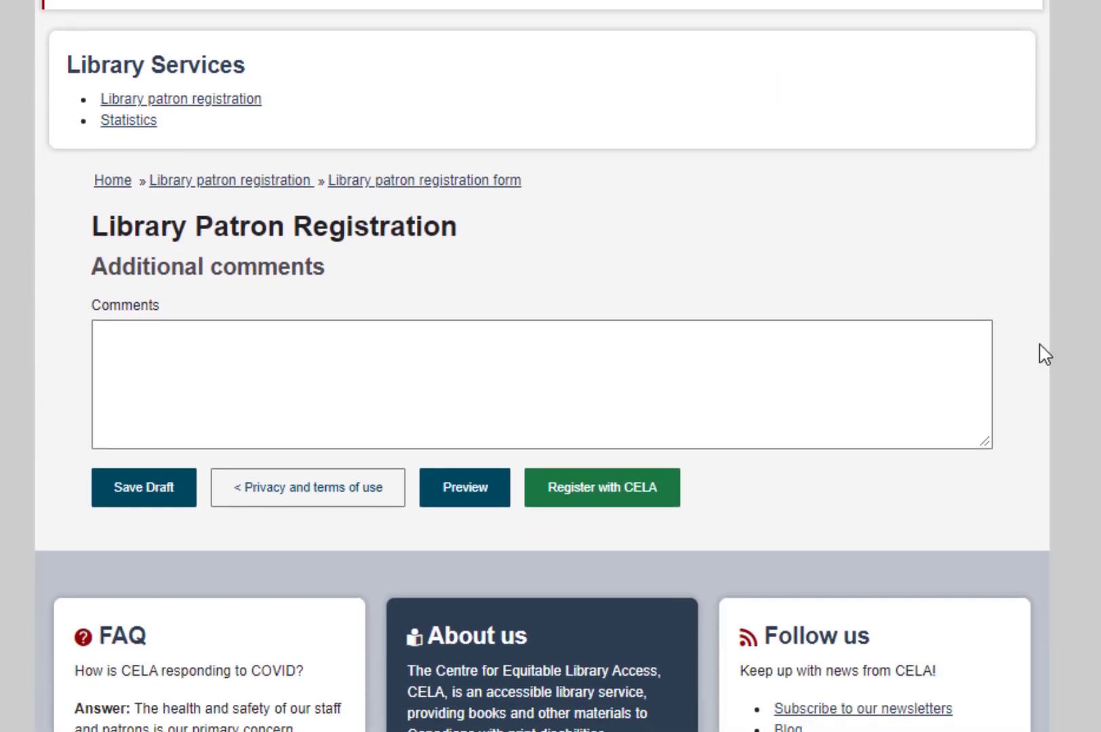
pyautogui.click(971, 356)
pyautogui.write('Patro')
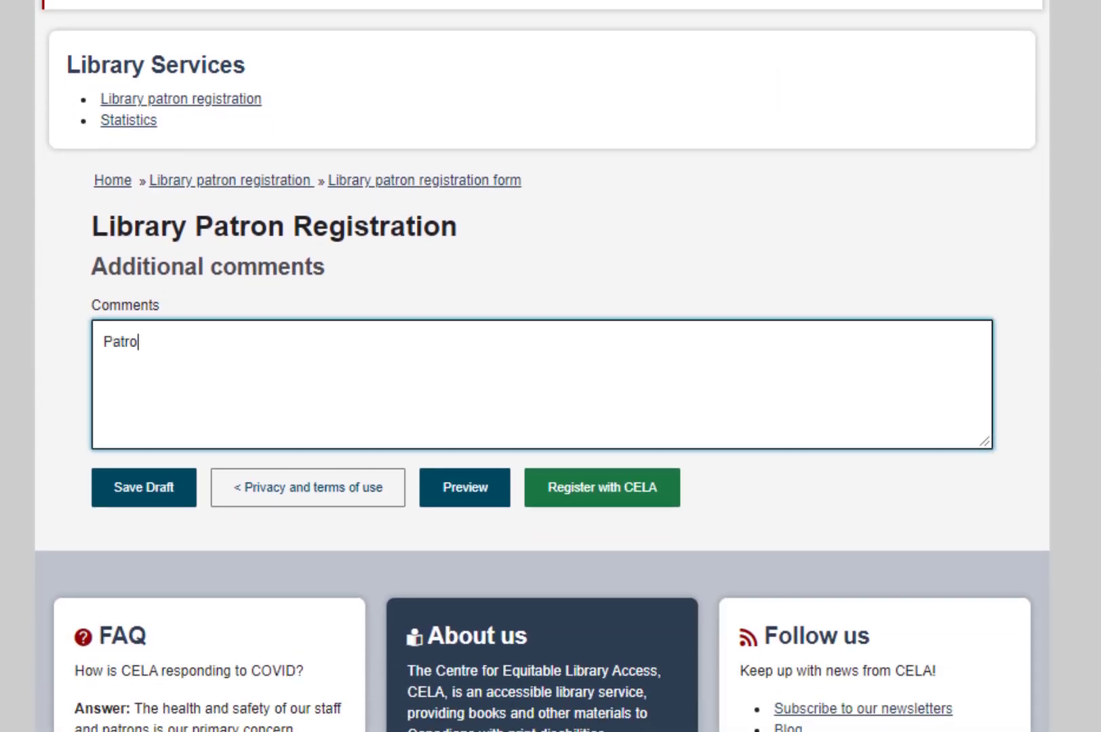
pyautogui.write('n would like to ')
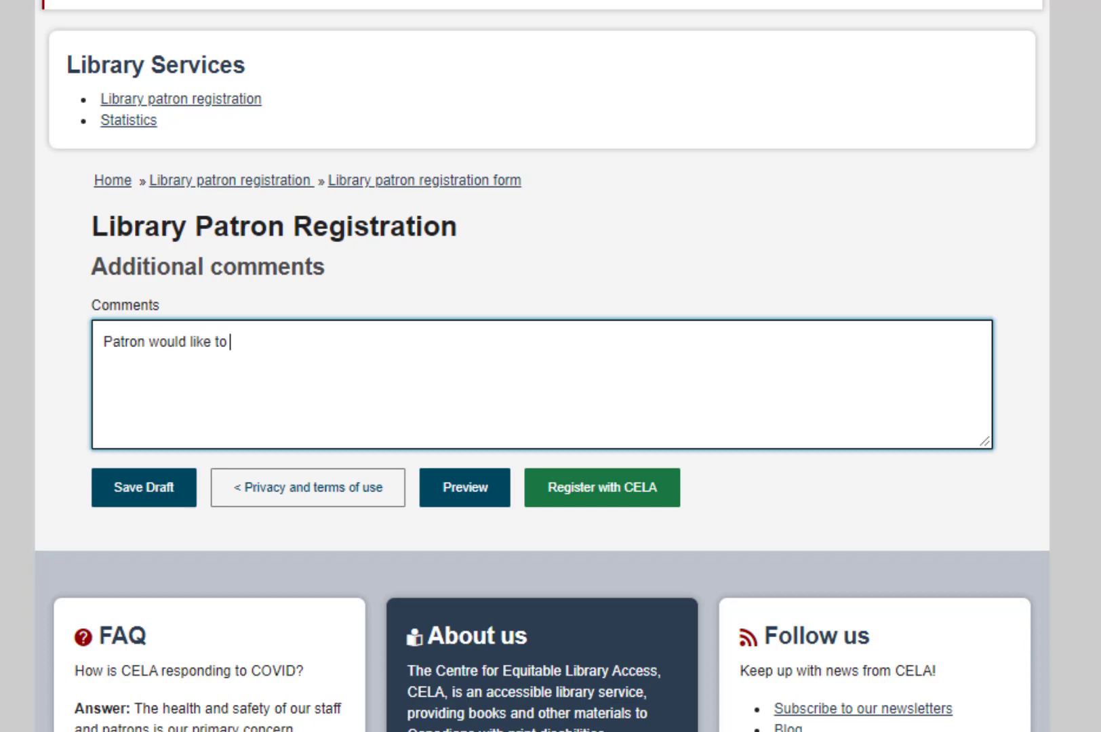
pyautogui.write('get set up wit')
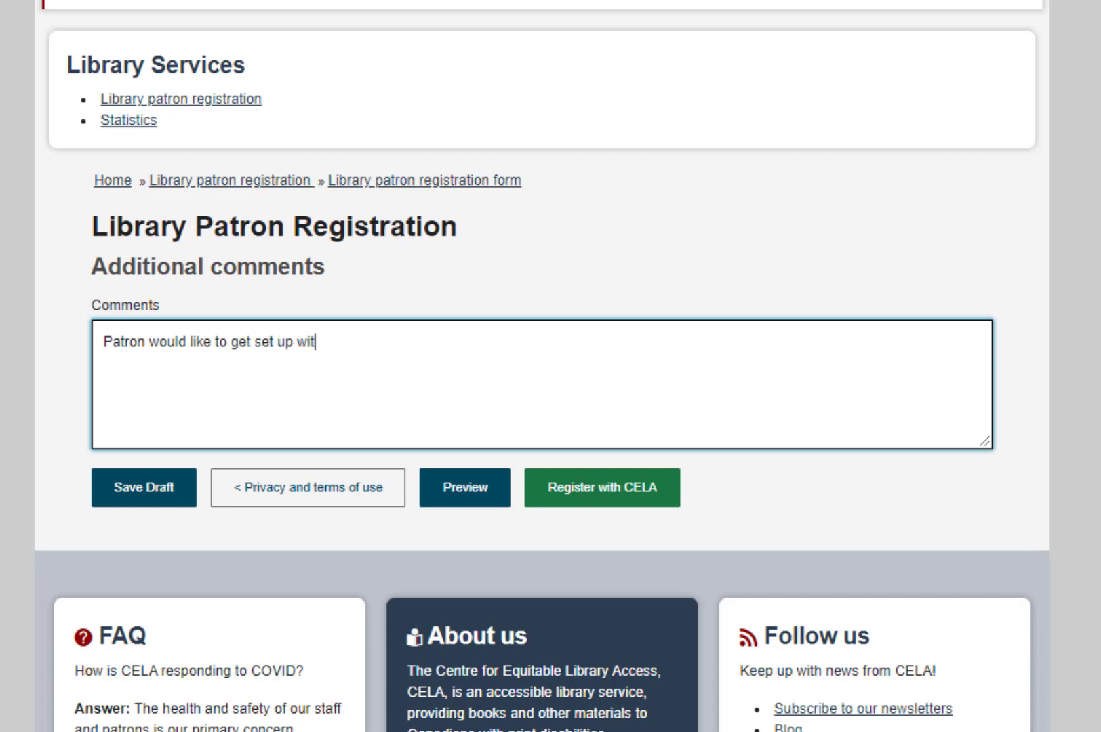
pyautogui.write('h automatic sele')
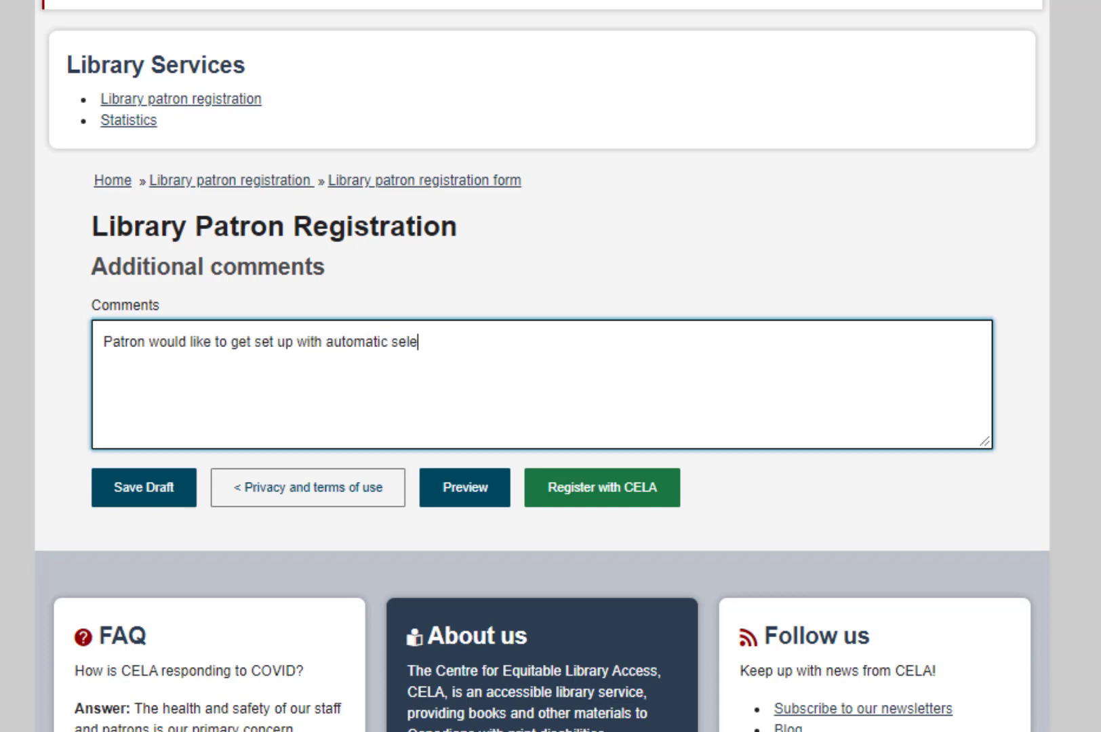
pyautogui.write('ction service and ')
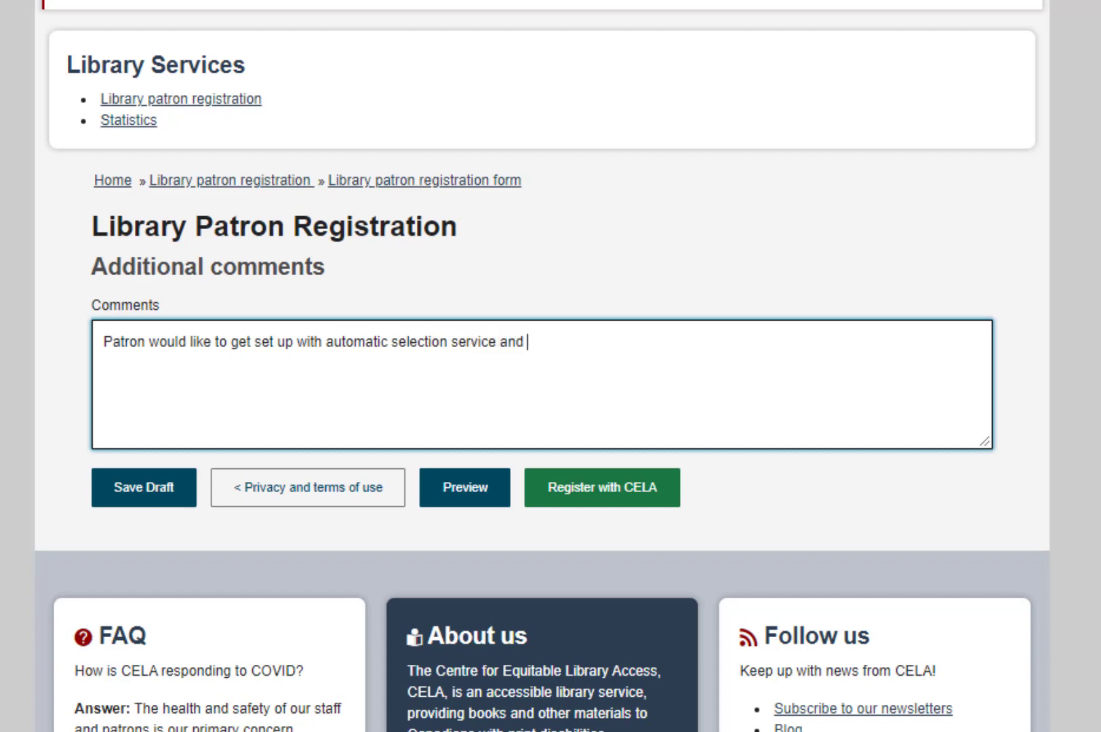
pyautogui.write('receive West')
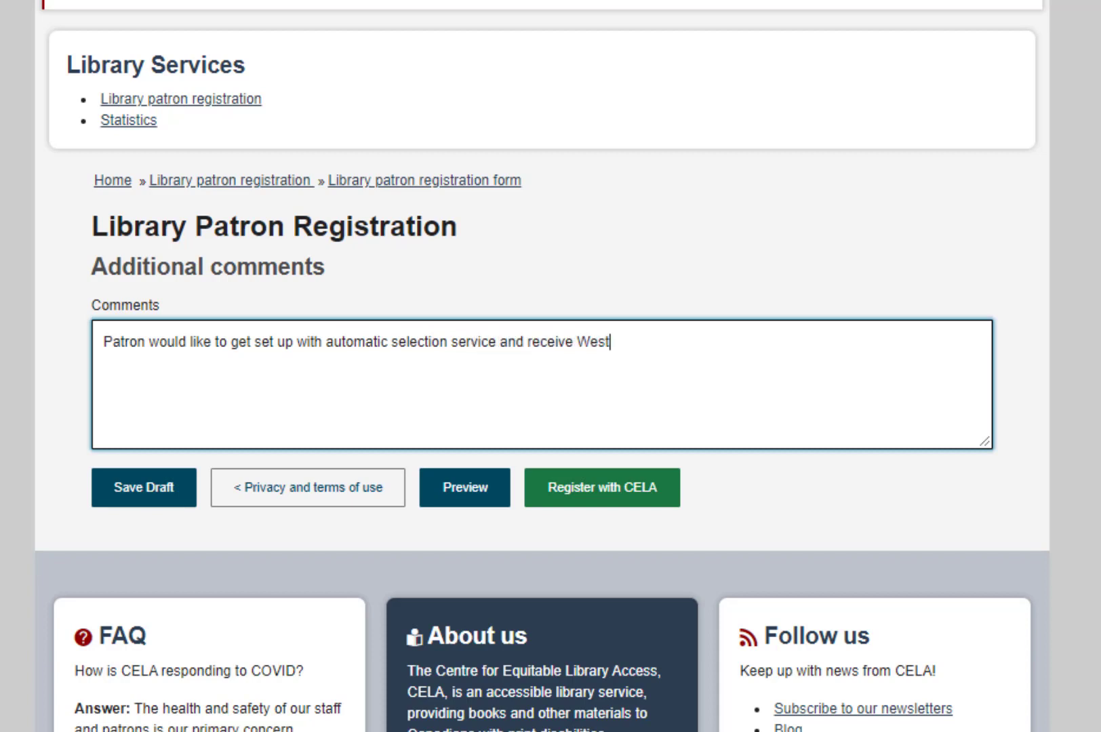
pyautogui.write('erns and mysteries.')
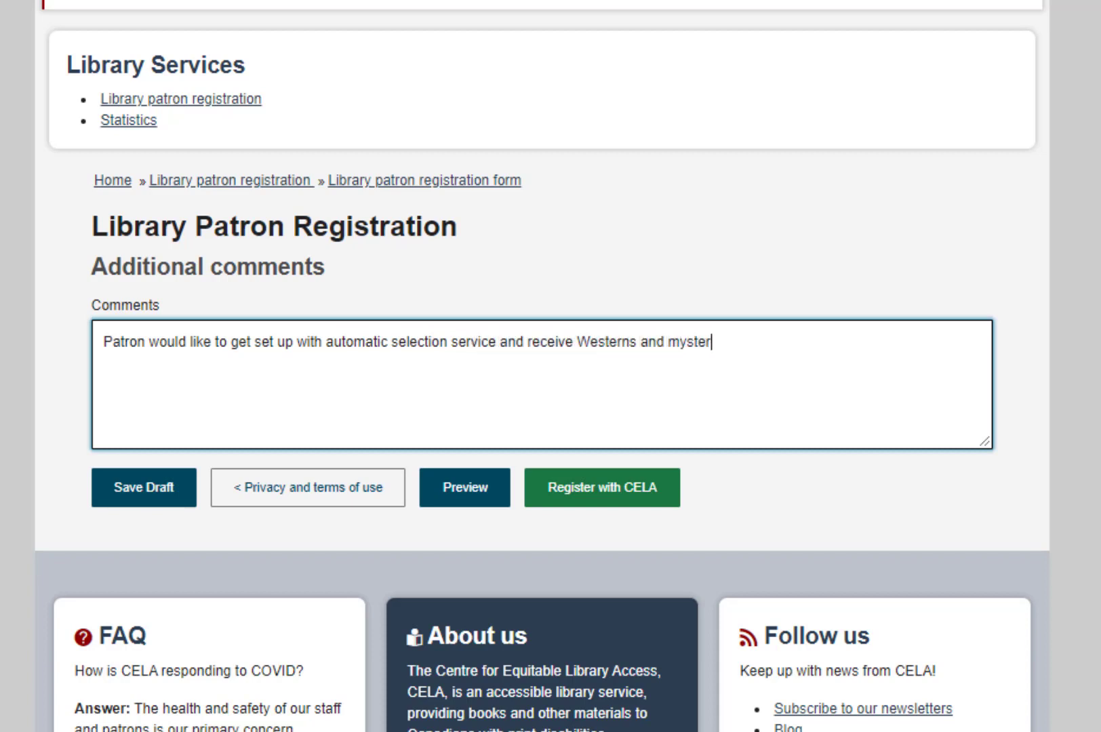
pyautogui.click(621, 498)
# Scroll down the thank-you page to read the next steps.
pyautogui.scroll(-4, 542, 366)
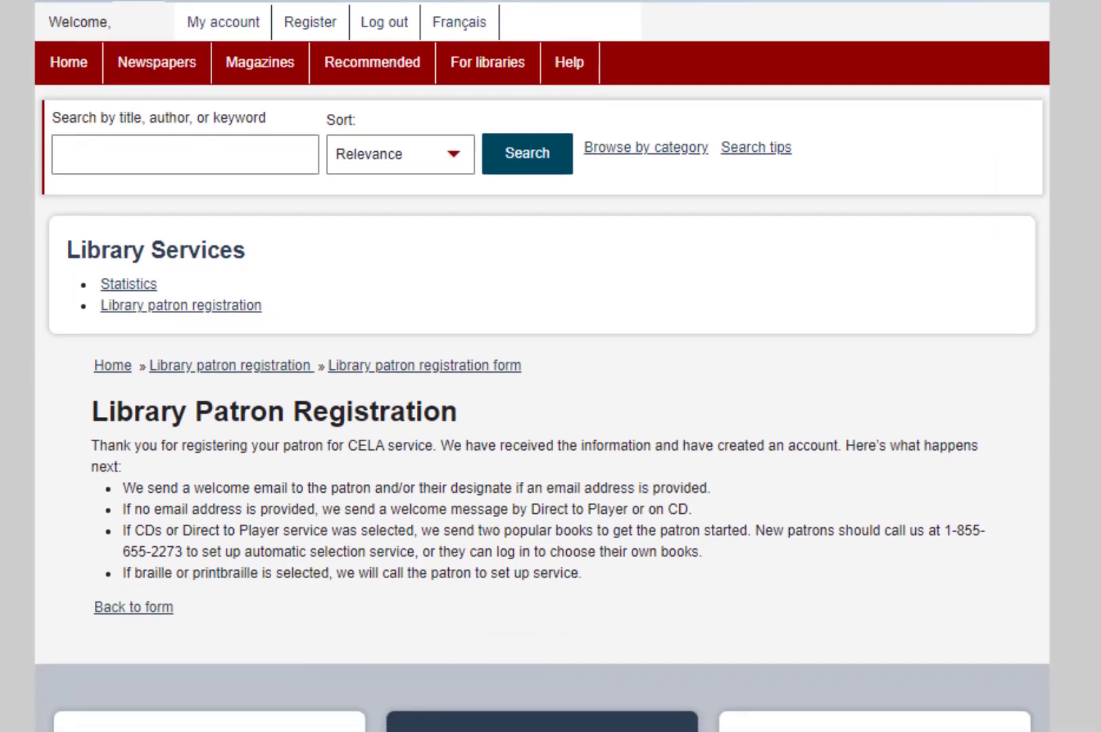